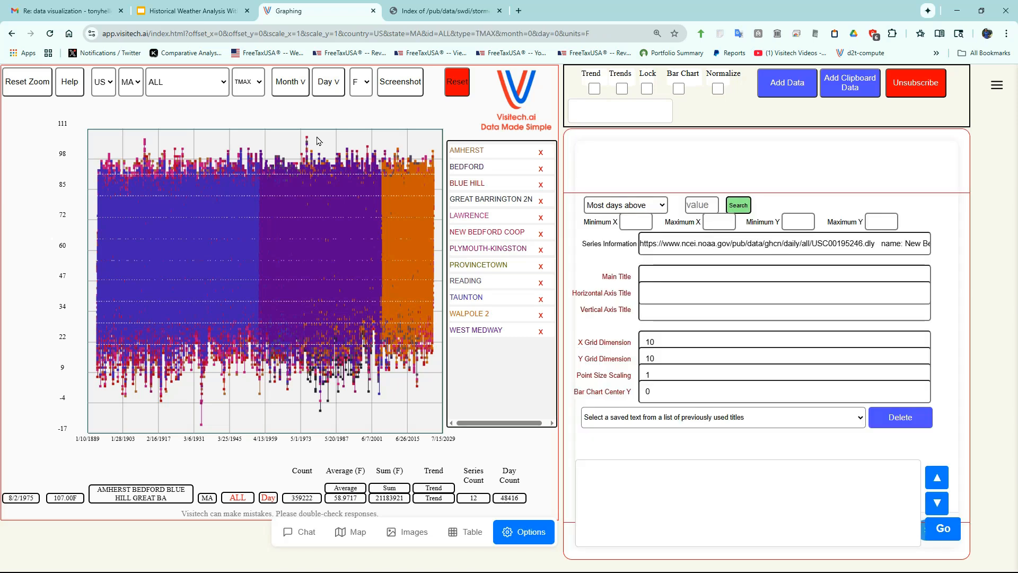
- Highlight the Amherst, Bedford, Blue Hill, Great Barrington 2N, Lawrence and New Bedford Coop series one by one to examine their record spans
mouse_move(306, 140)
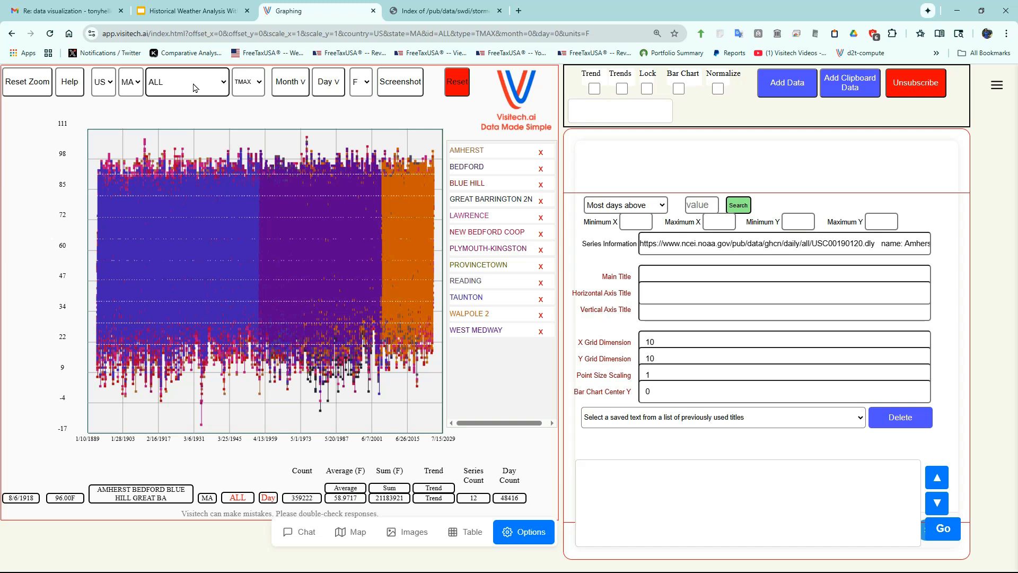
click(466, 150)
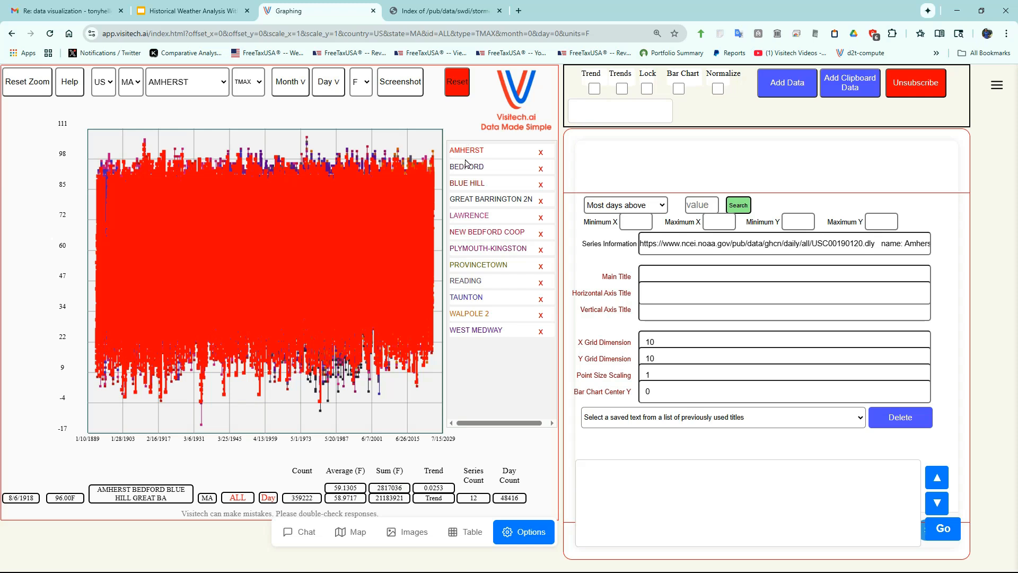
click(463, 165)
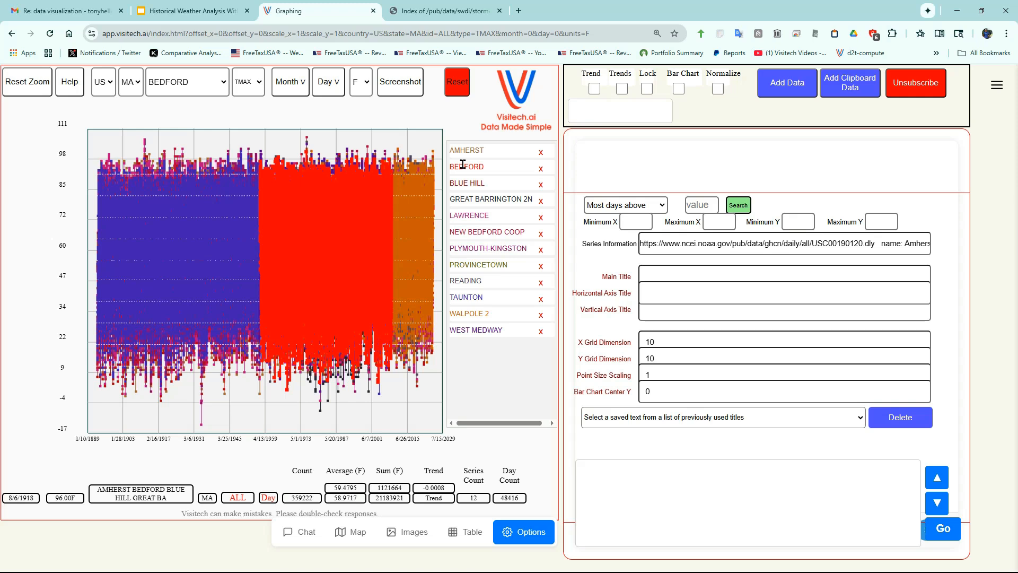
click(460, 183)
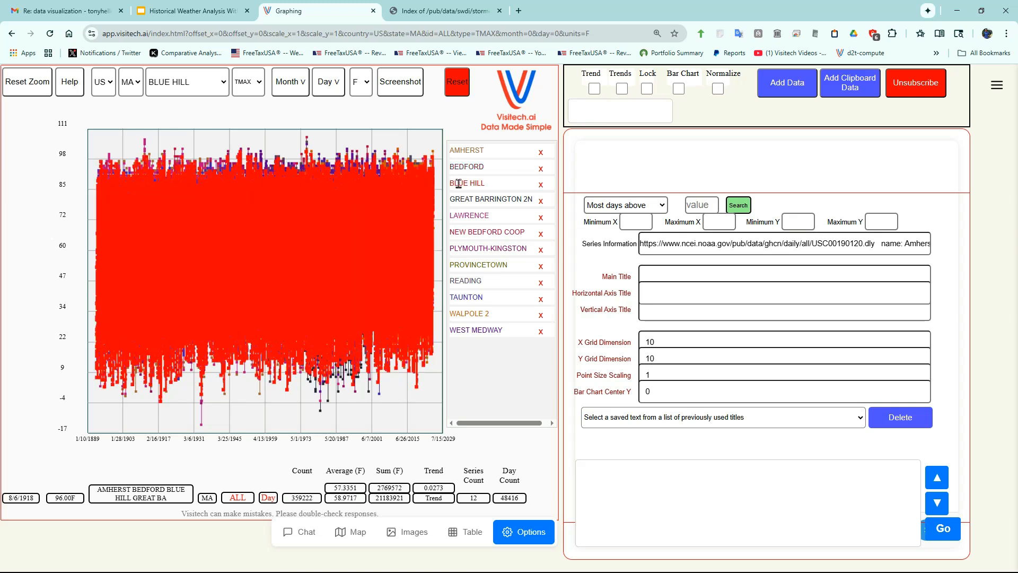
click(468, 198)
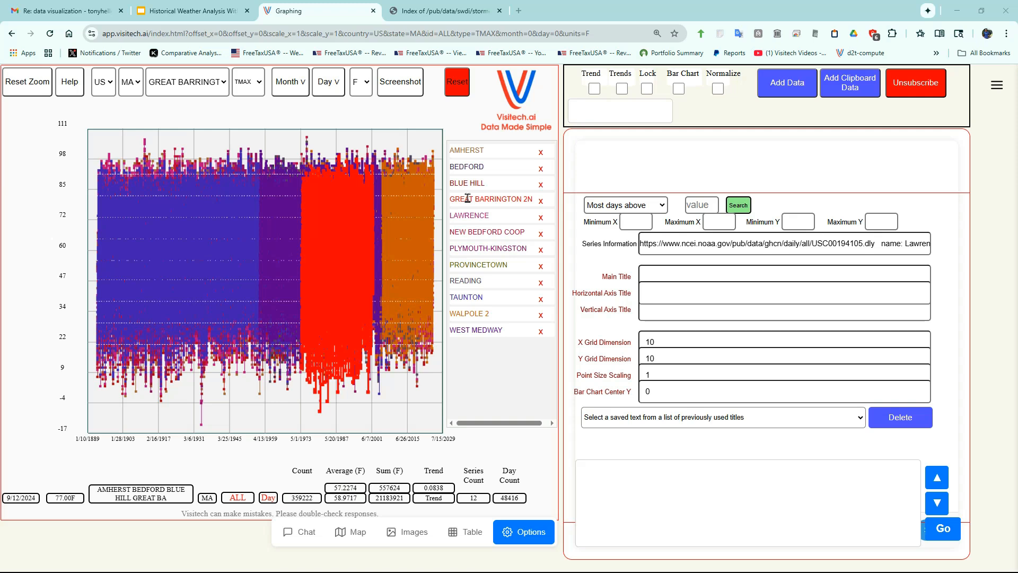
click(458, 215)
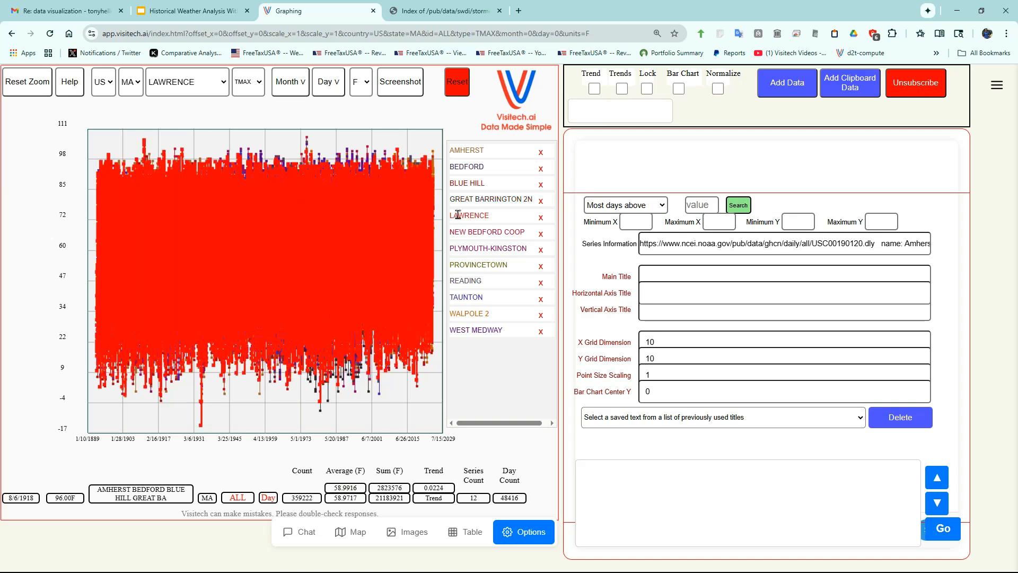
click(484, 234)
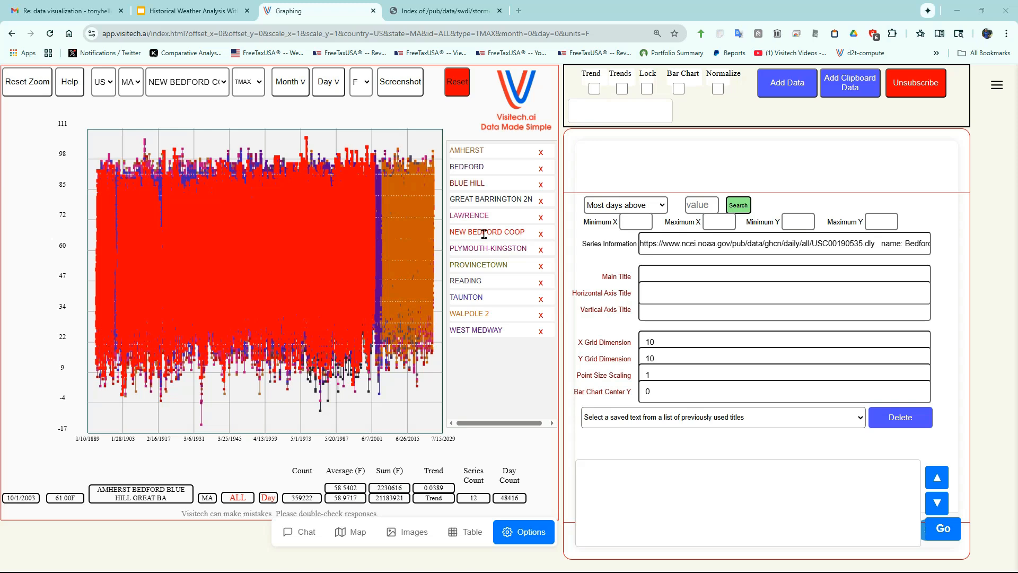
- Highlight Plymouth-Kingston, Provincetown, Reading, Taunton, Walpole 2 and West Medway one by one, and return to Taunton
click(460, 250)
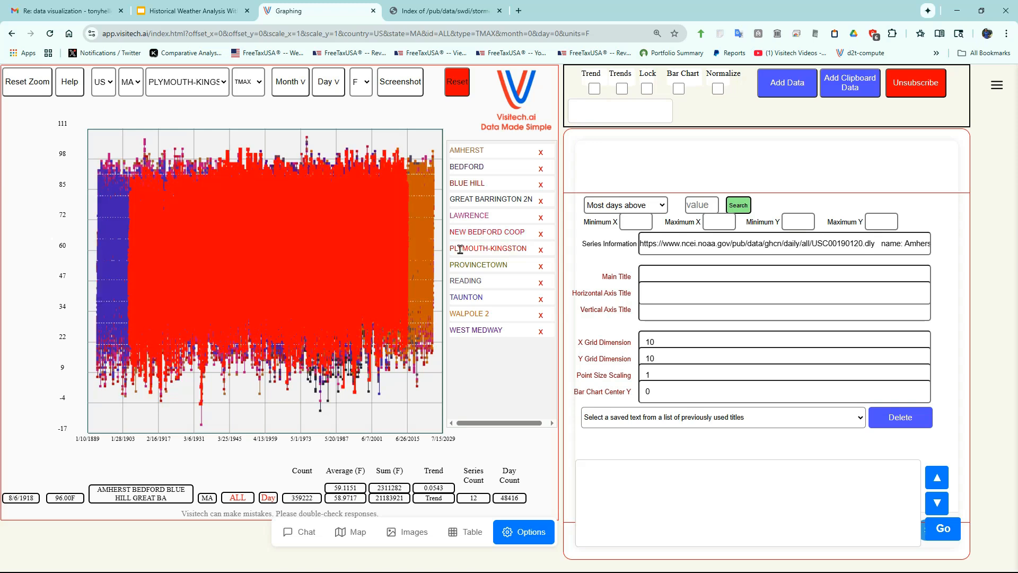
click(456, 264)
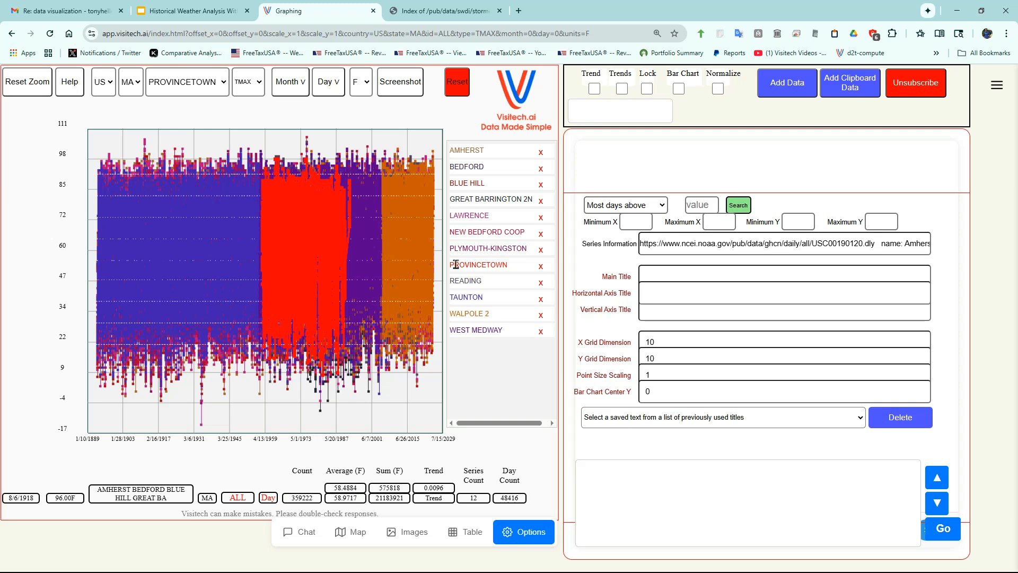
click(456, 280)
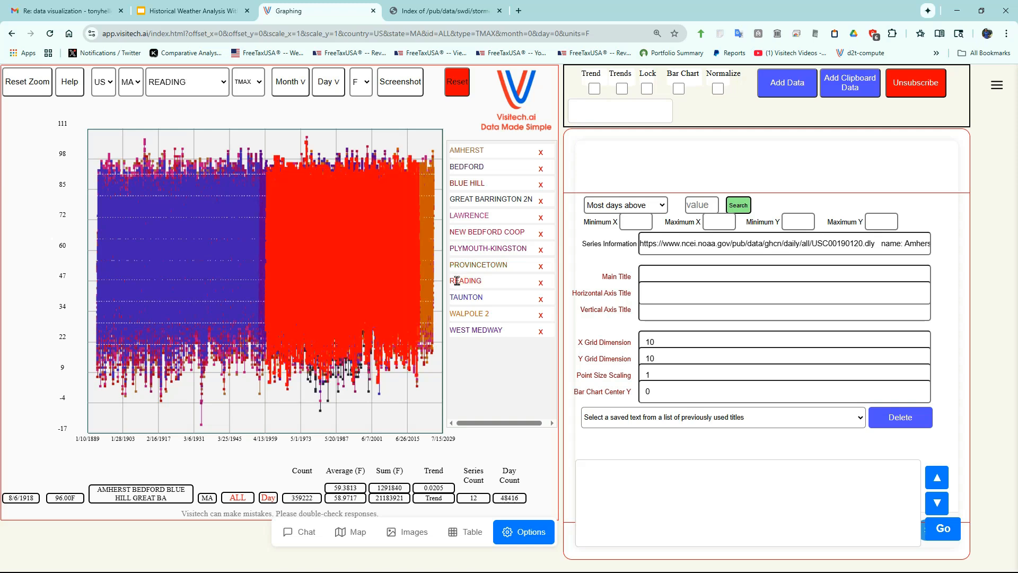
click(460, 295)
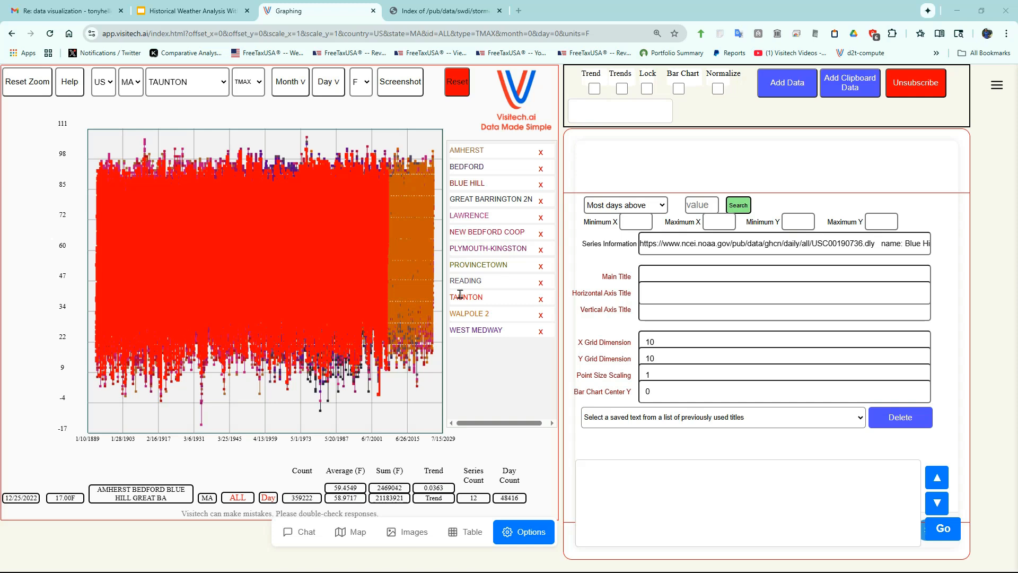
click(470, 313)
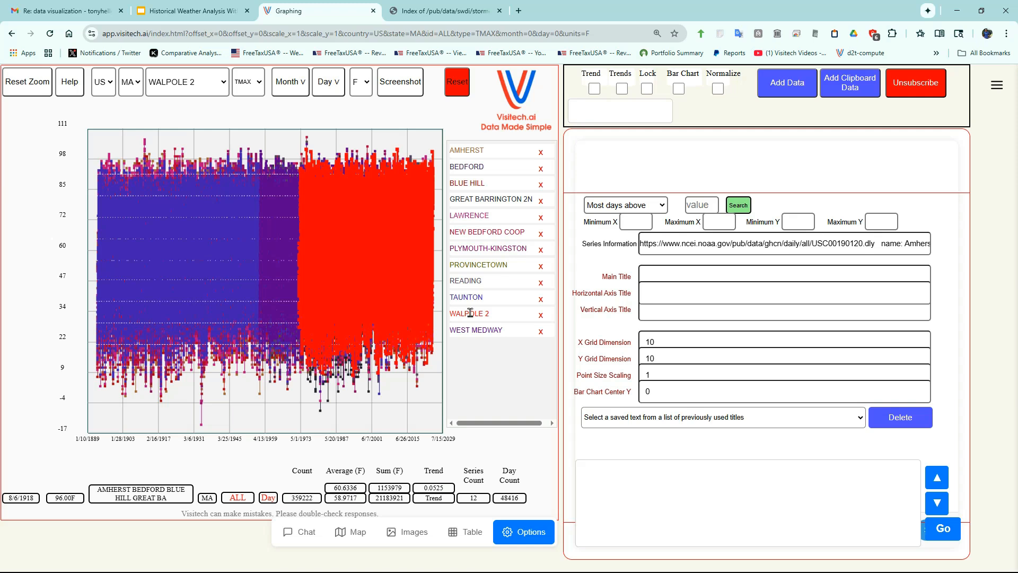
click(470, 329)
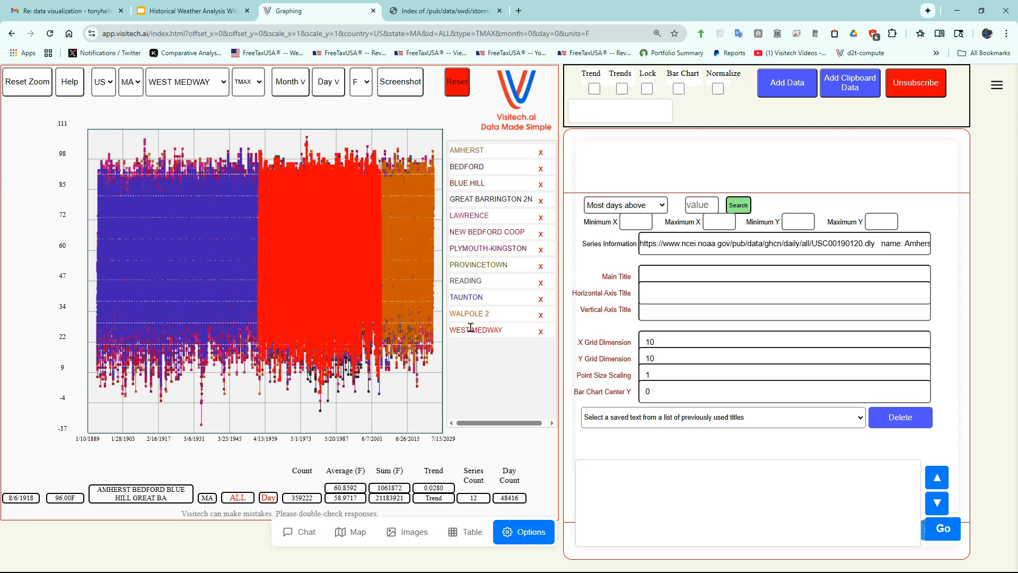
click(466, 297)
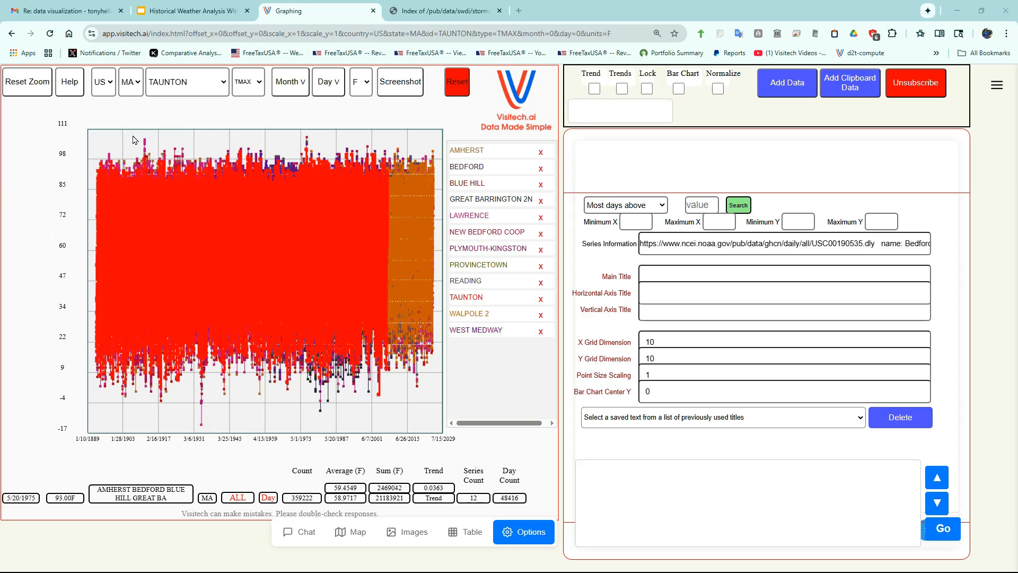
- Zoom the graph in on the July 1911 temperature peaks, inspect the Lawrence data points, and reset the zoom
drag(132, 135, 156, 169)
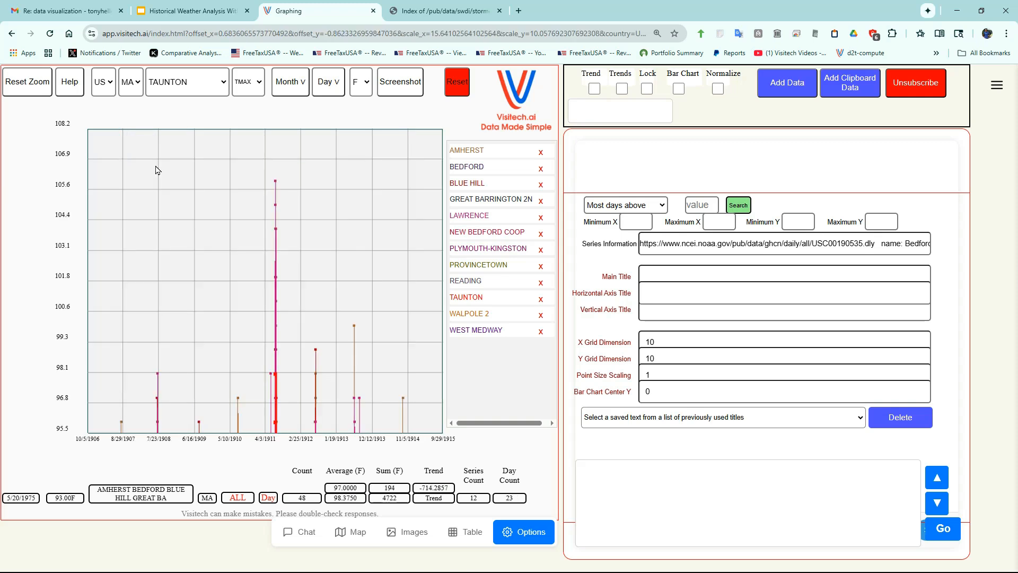
drag(252, 169, 301, 432)
drag(247, 135, 283, 426)
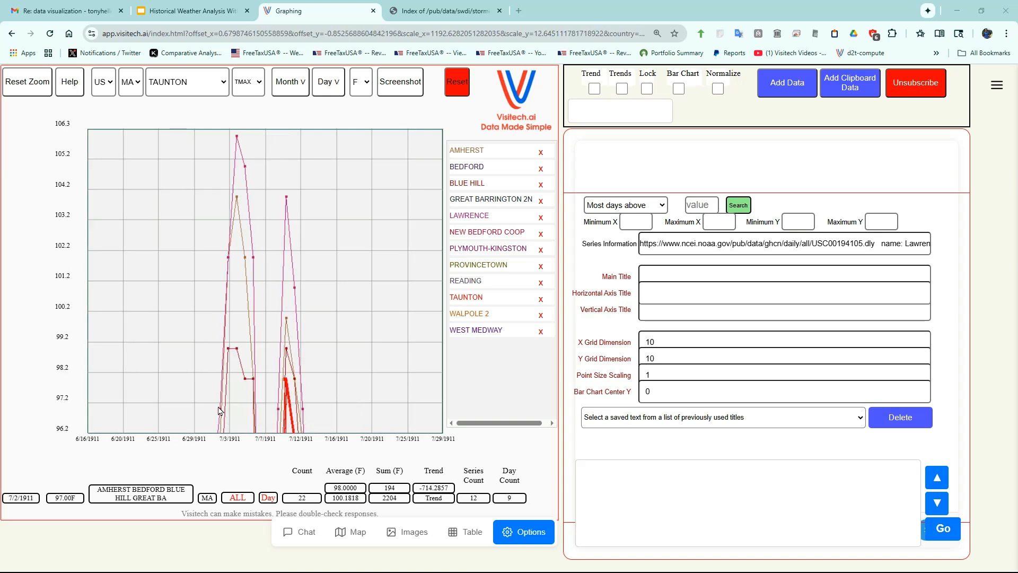
mouse_move(220, 411)
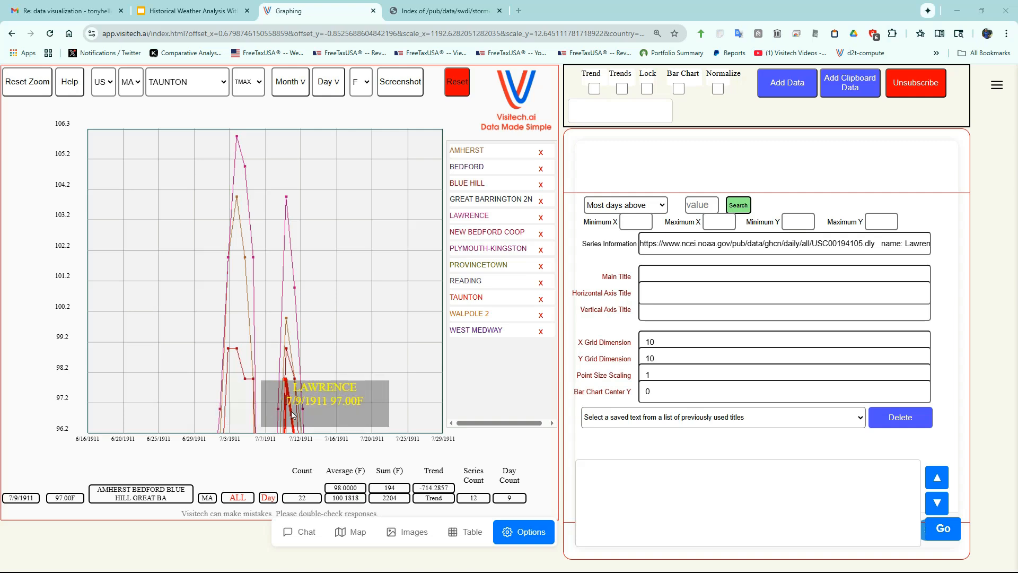
mouse_move(305, 413)
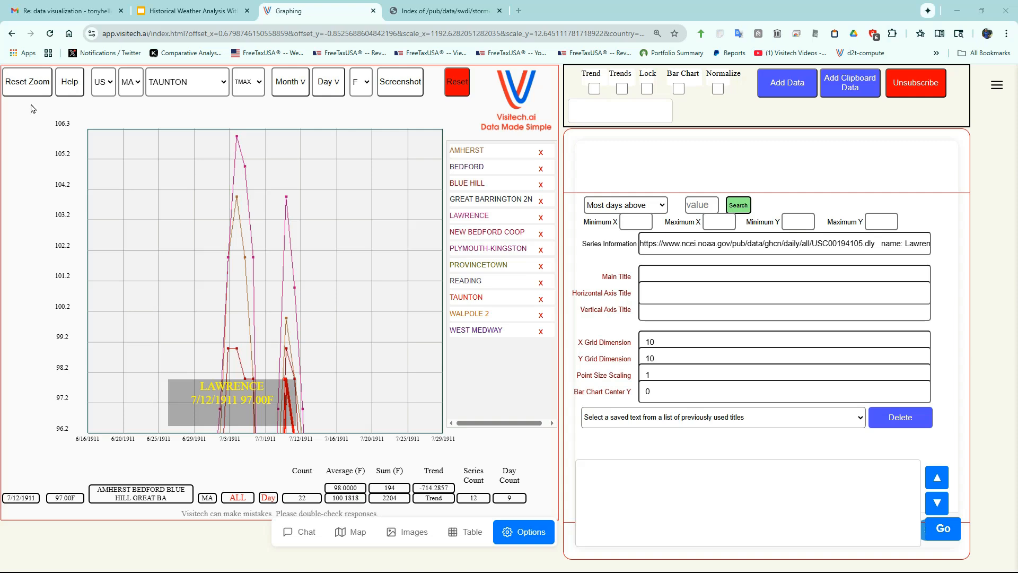
click(35, 84)
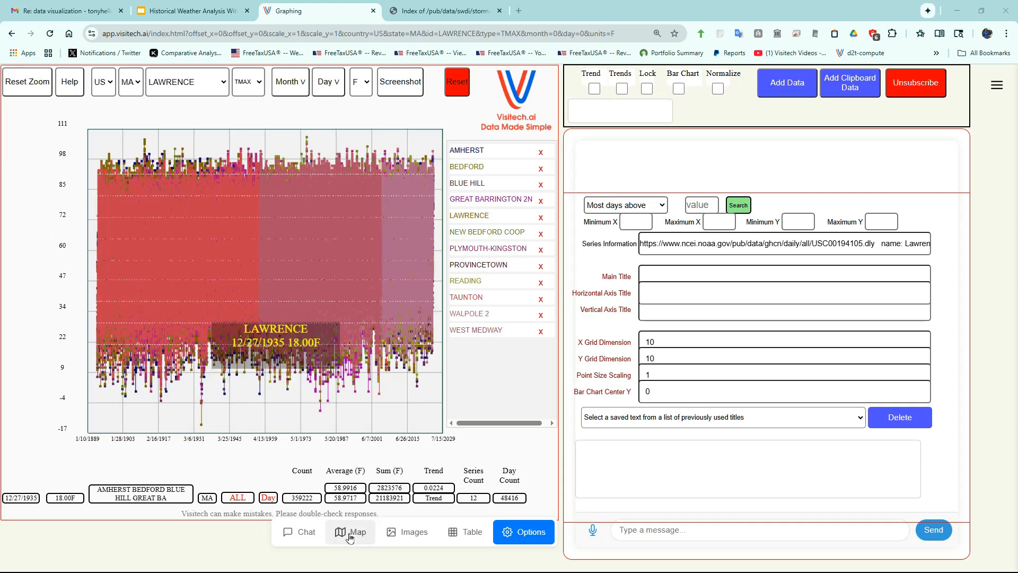
- Show the Massachusetts stations on the map and give the voice command "rank series"
click(349, 537)
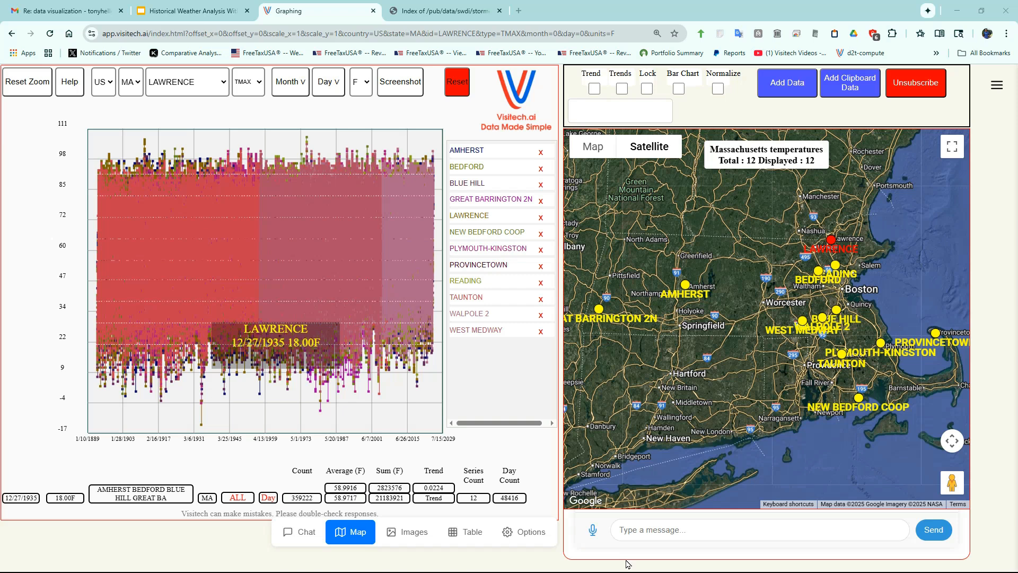
click(593, 529)
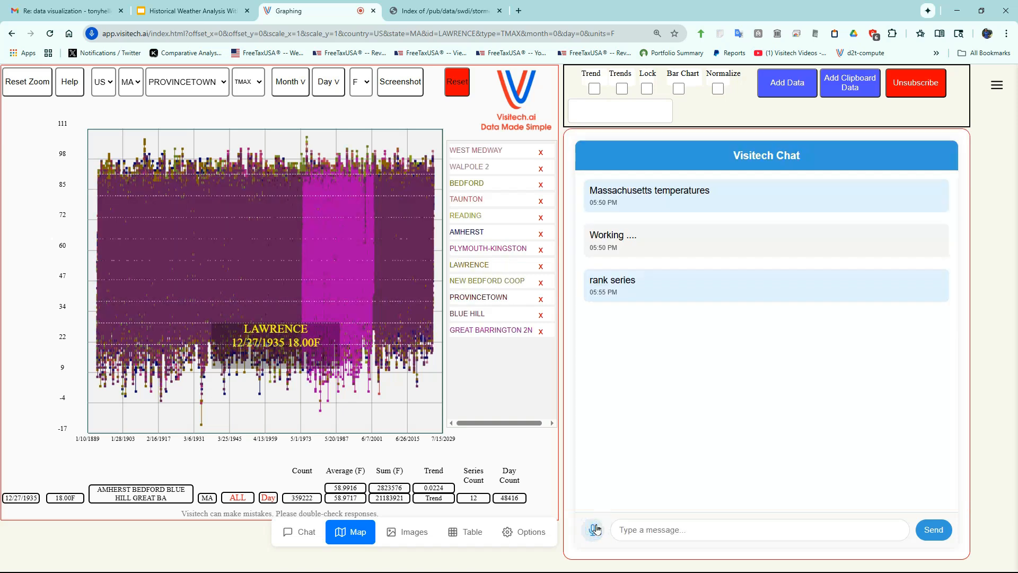
- Inspect the beginning and end of the West Medway record on the graph and highlight the Walpole 2 series
mouse_move(488, 147)
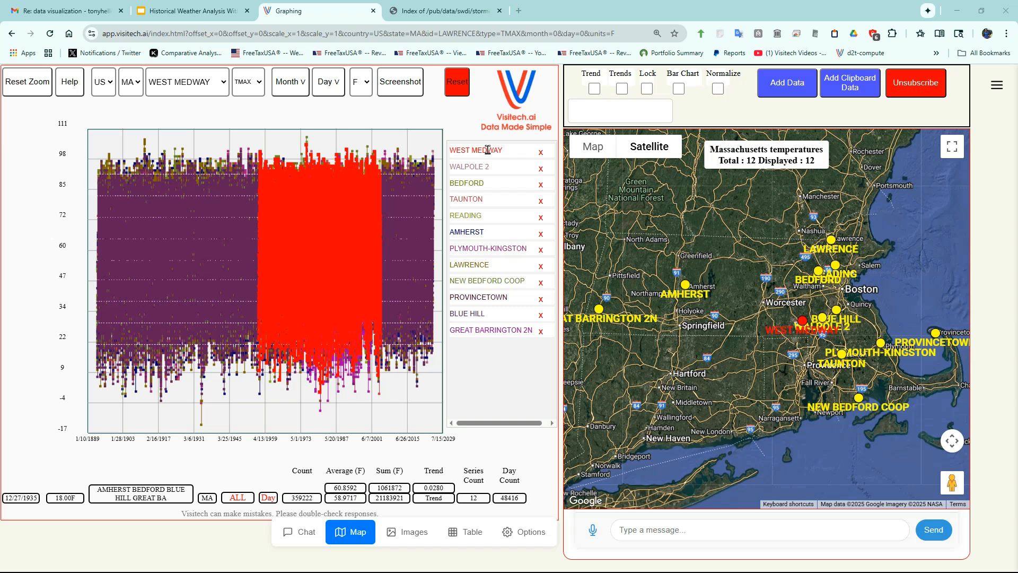
mouse_move(257, 321)
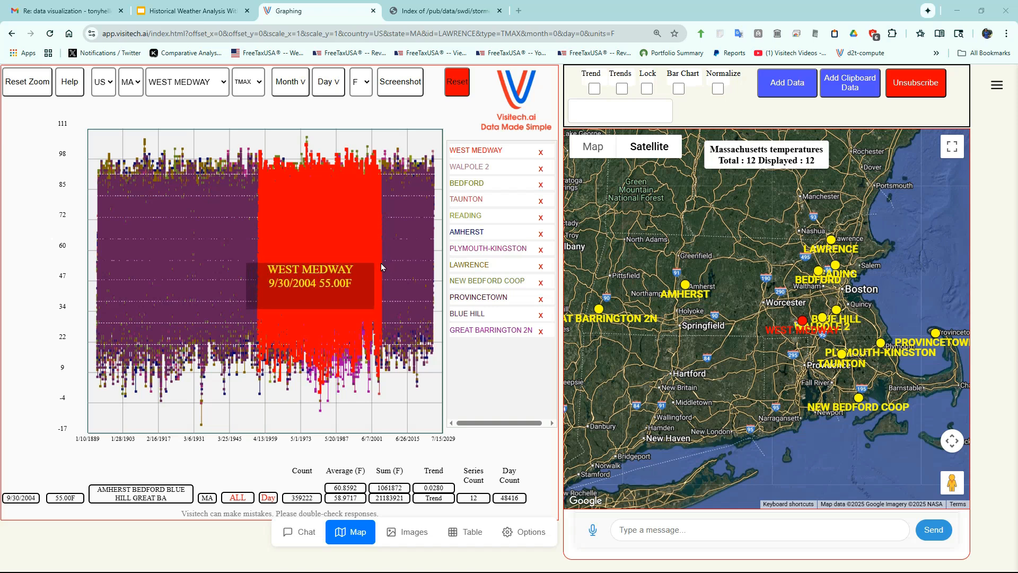
click(475, 166)
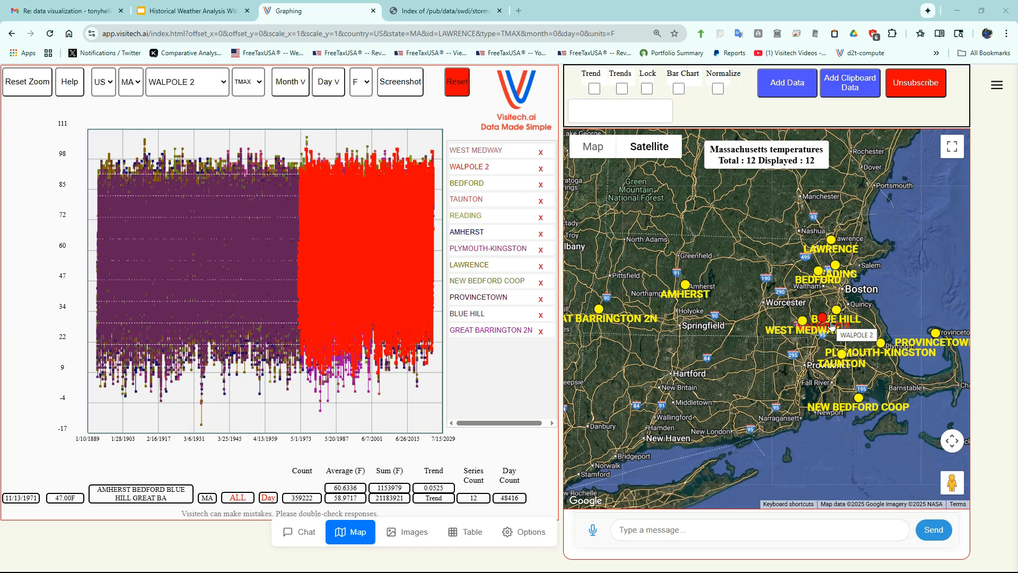
- Zoom the satellite map in on the Walpole 2 station and view its site in Street View
scroll(824, 320, up, 5)
scroll(743, 304, down, 5)
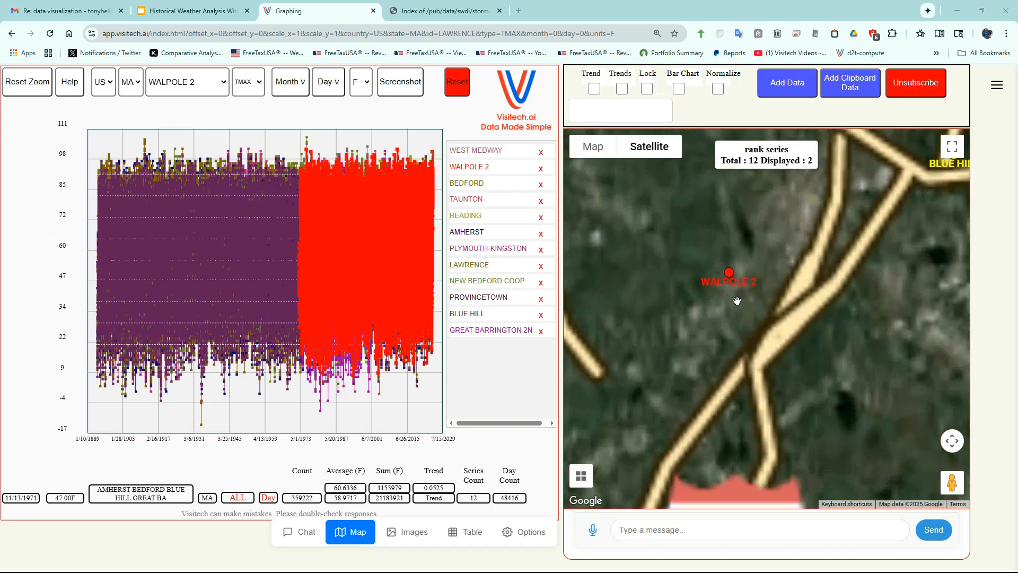
scroll(743, 304, up, 5)
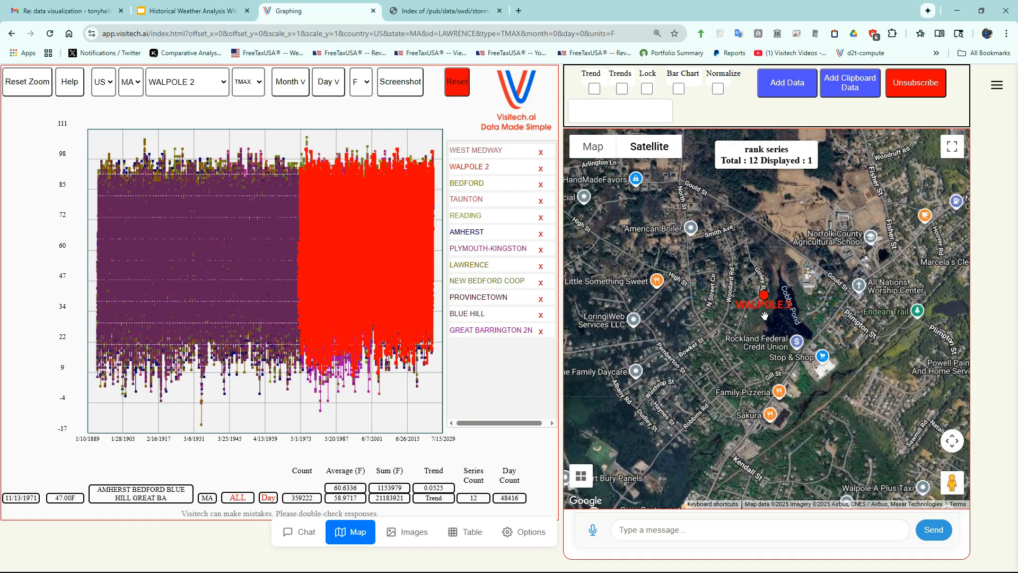
scroll(756, 319, up, 3)
scroll(773, 301, down, 2)
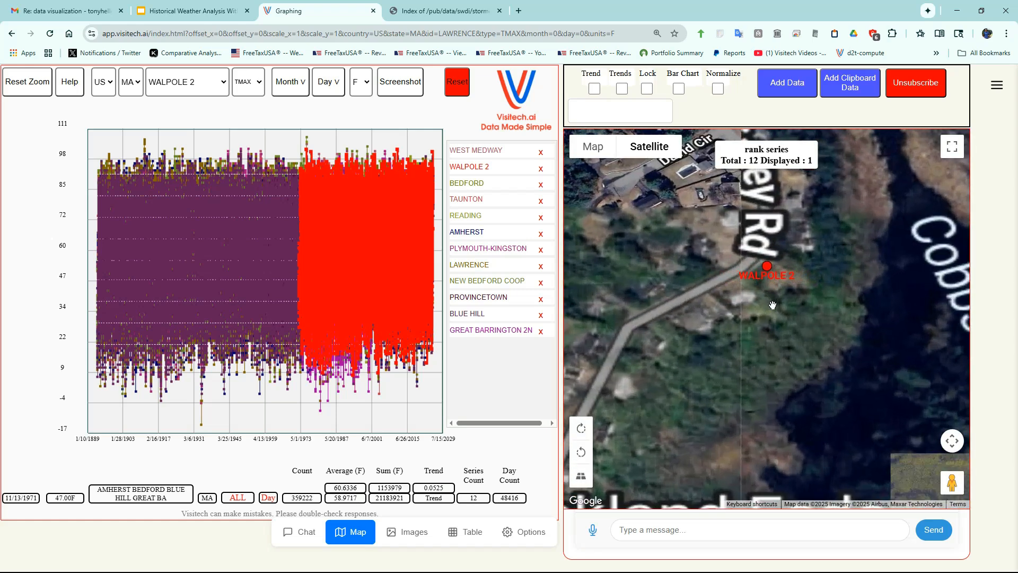
drag(623, 269, 749, 261)
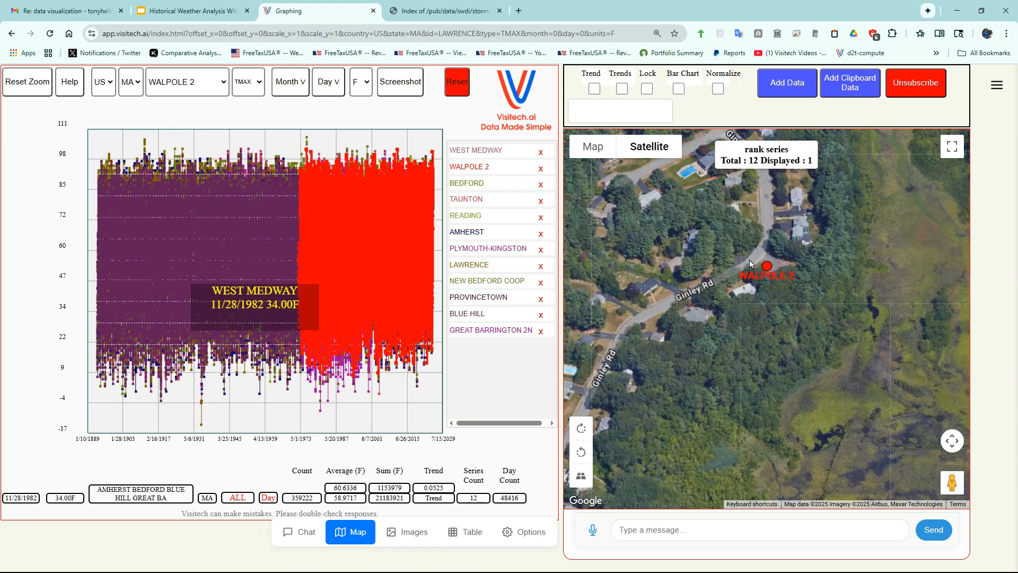
scroll(703, 388, up, 2)
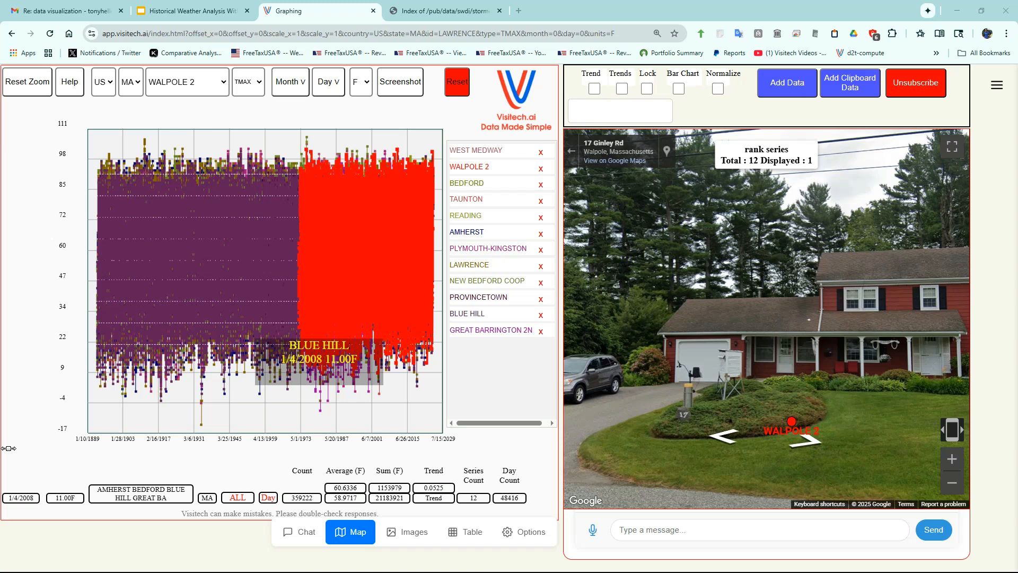
- Select the Blue Hill station as the only series on the graph
click(196, 85)
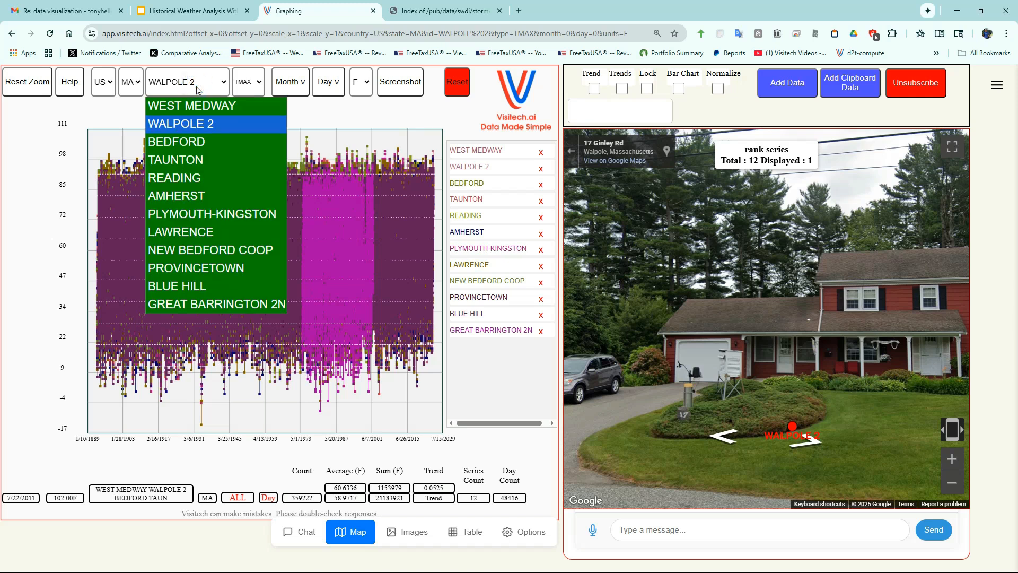
click(199, 286)
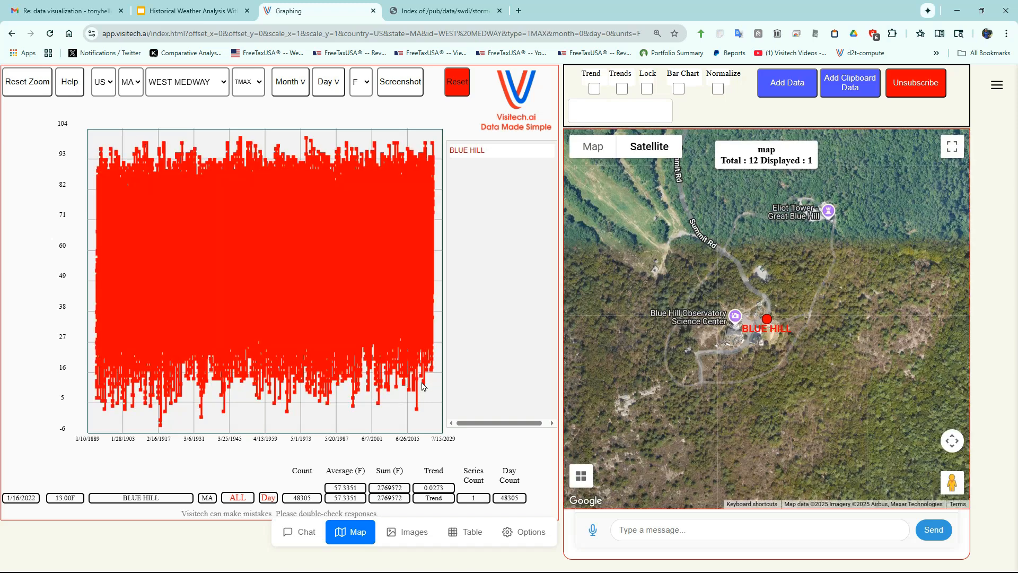
- Enter Street View at the Blue Hill station and turn the view to the fenced weather instruments
drag(952, 483, 764, 329)
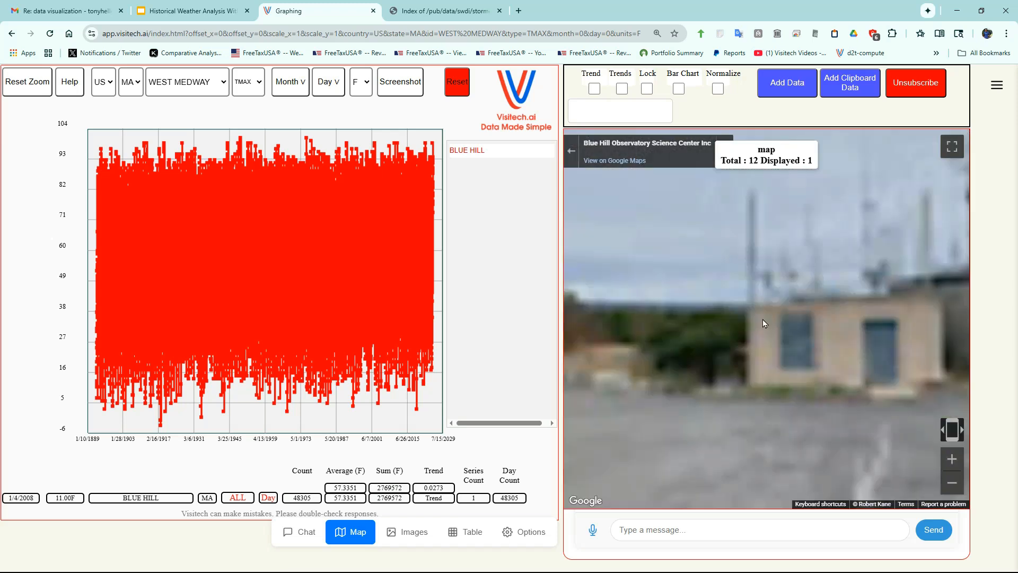
drag(764, 324, 845, 354)
drag(672, 363, 853, 366)
drag(669, 351, 854, 359)
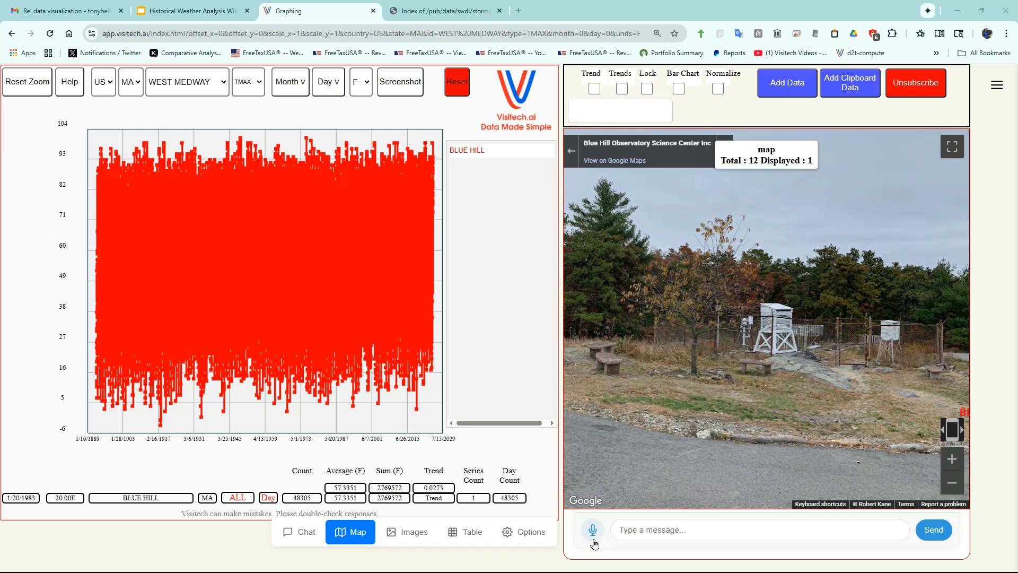
- Give the voice command "graph by year" for the Blue Hill temperatures
click(592, 533)
click(592, 533)
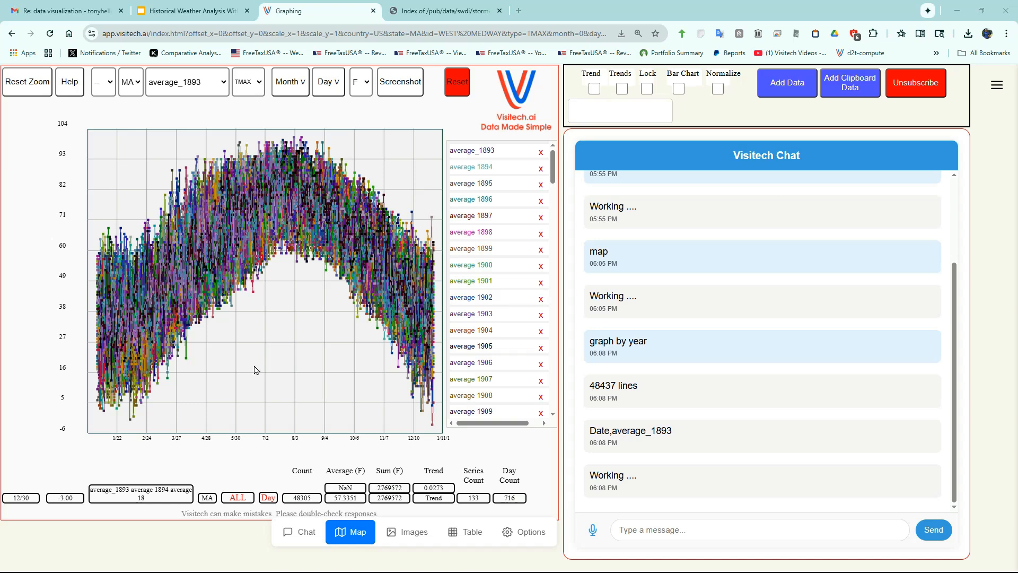
- Give the voice command "rank series" to rank Blue Hill's yearly temperature series
click(592, 535)
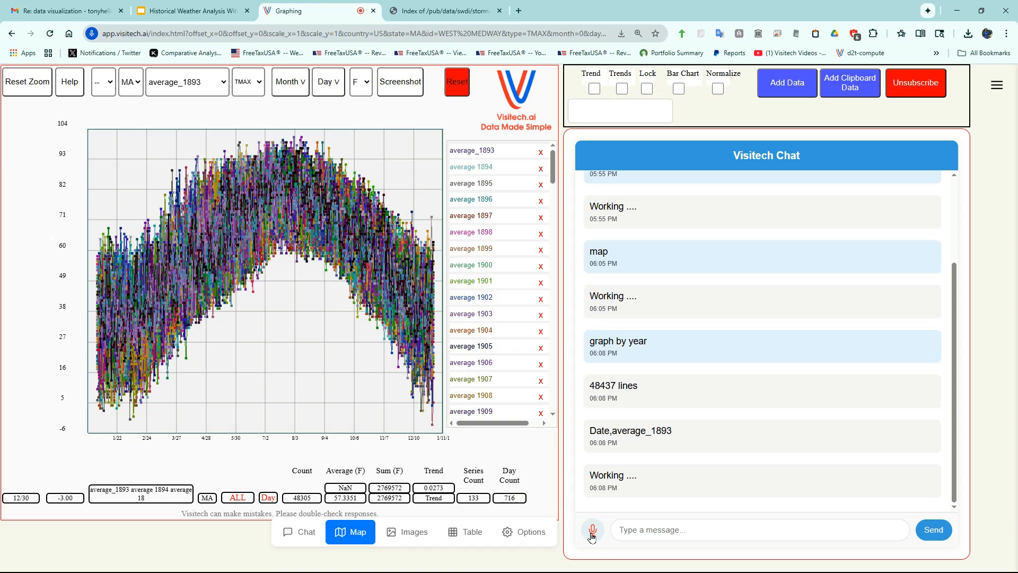
click(592, 535)
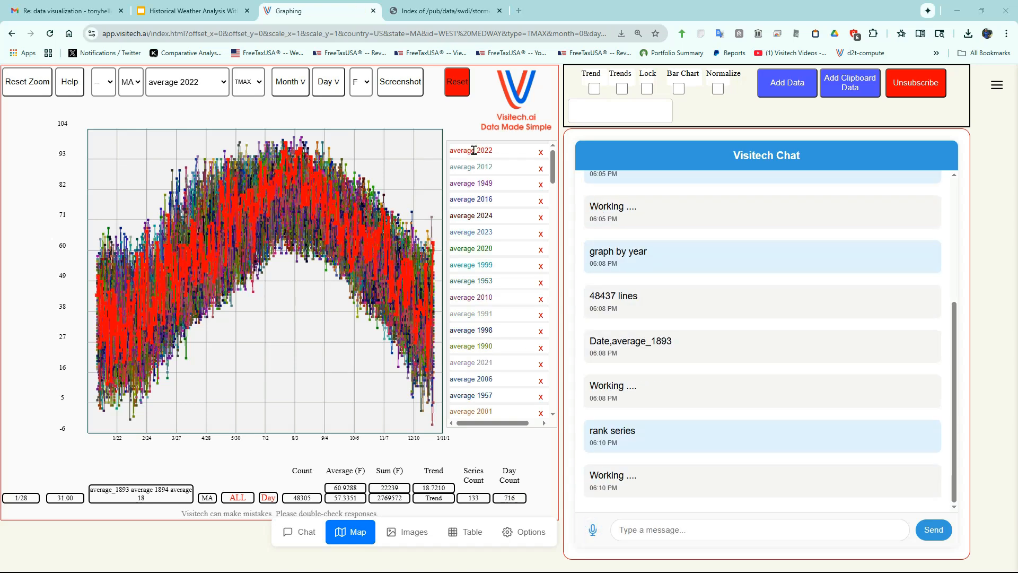
- Highlight the 2012, 1949 and 2016 series one after another and inspect the extreme spring high points on the graph
click(472, 168)
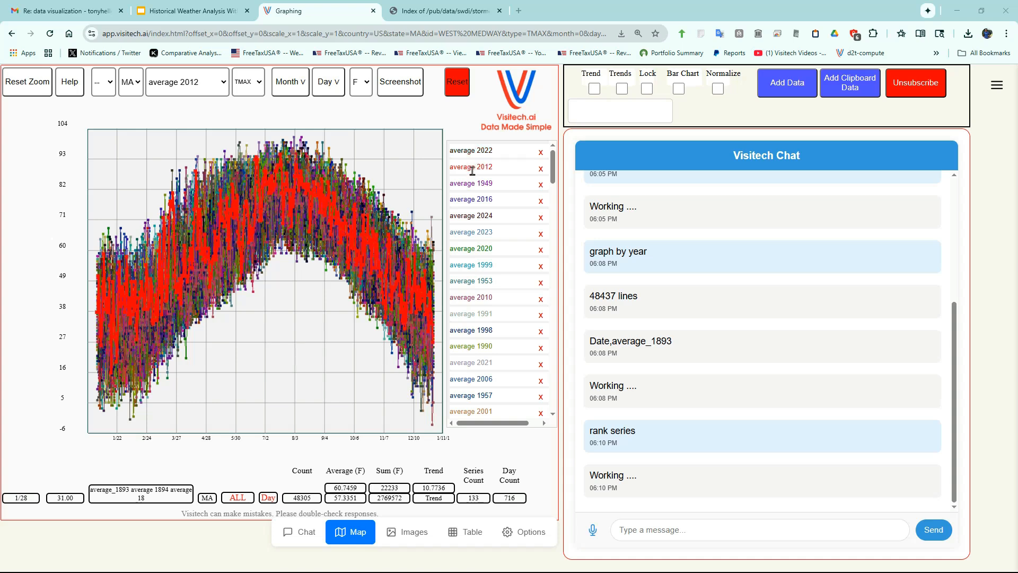
click(468, 183)
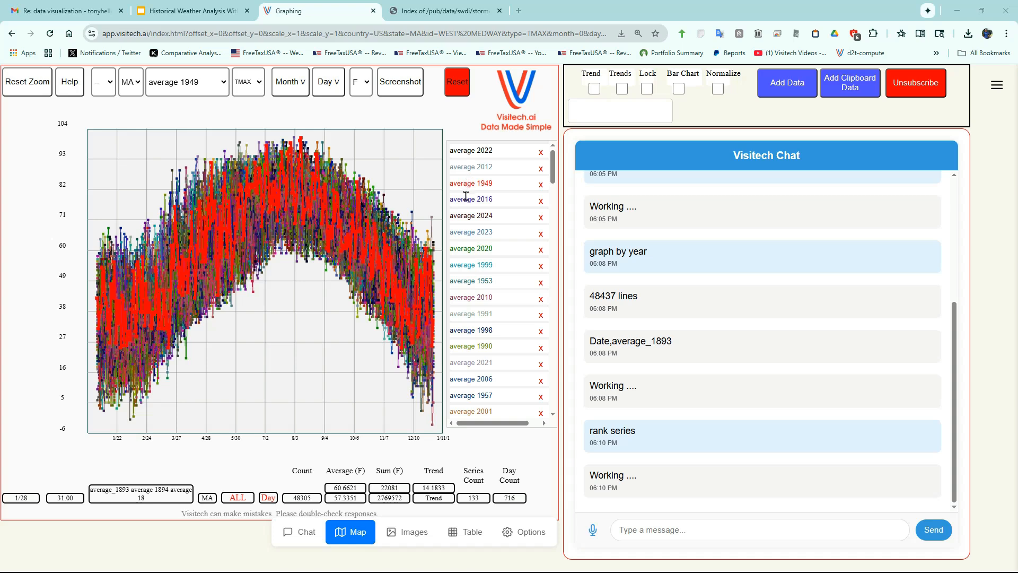
click(466, 197)
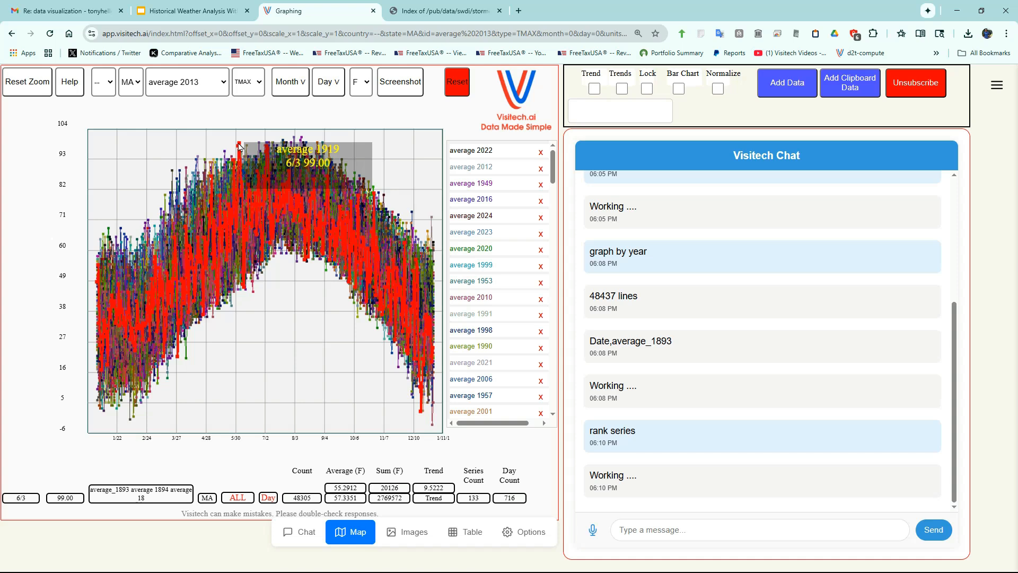
click(198, 162)
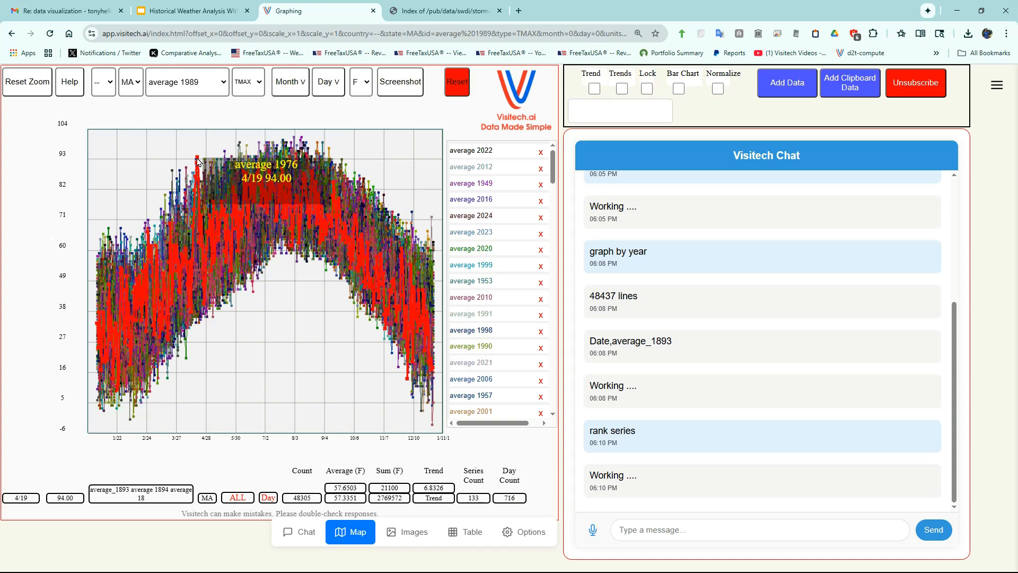
click(174, 175)
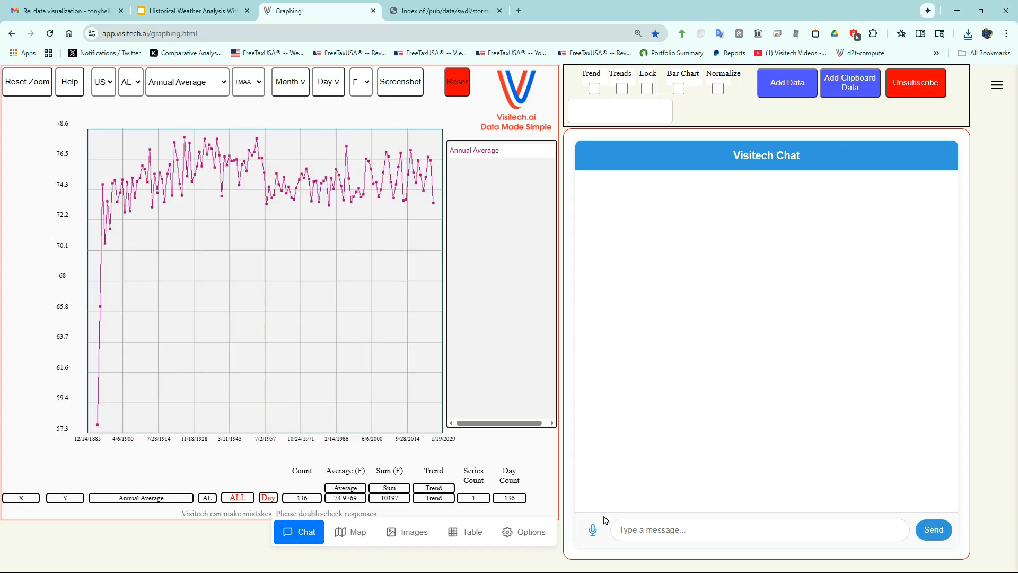
- Ask by voice for the "longest stretch of days over 95 degrees in Indiana"
click(593, 530)
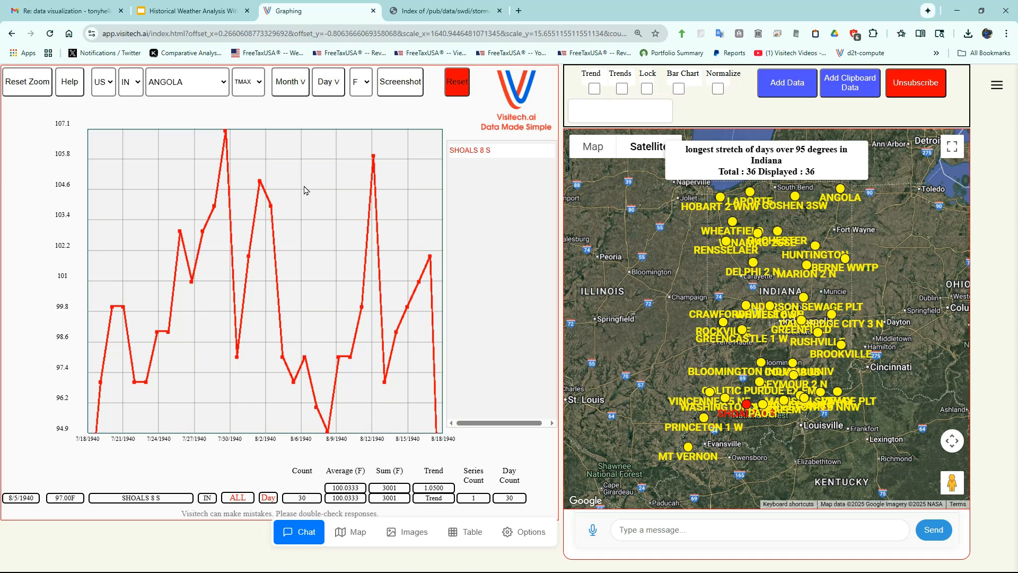
- Load the state drought data with the voice command "drought" and graph only the Massachusetts series
click(594, 529)
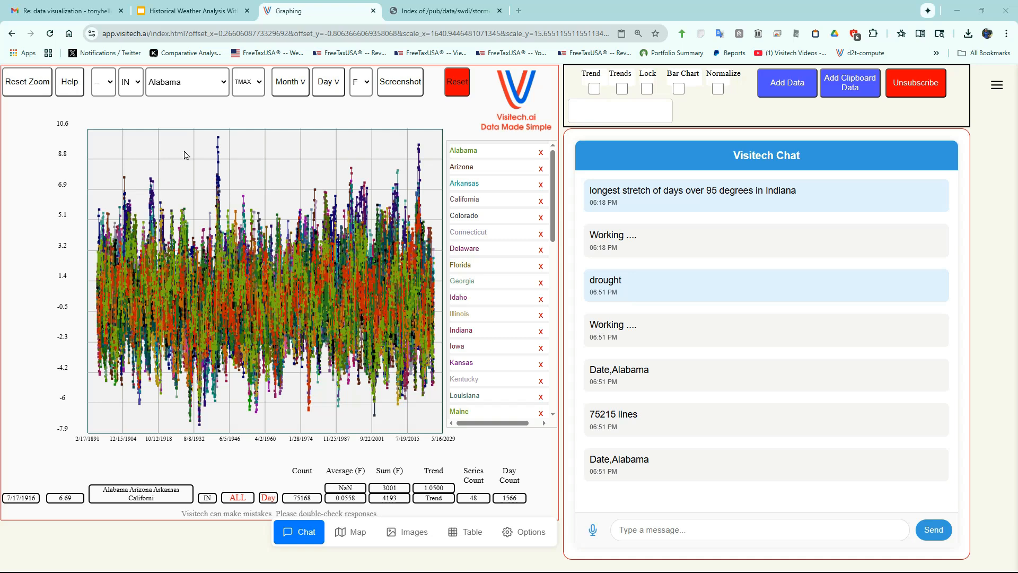
click(199, 83)
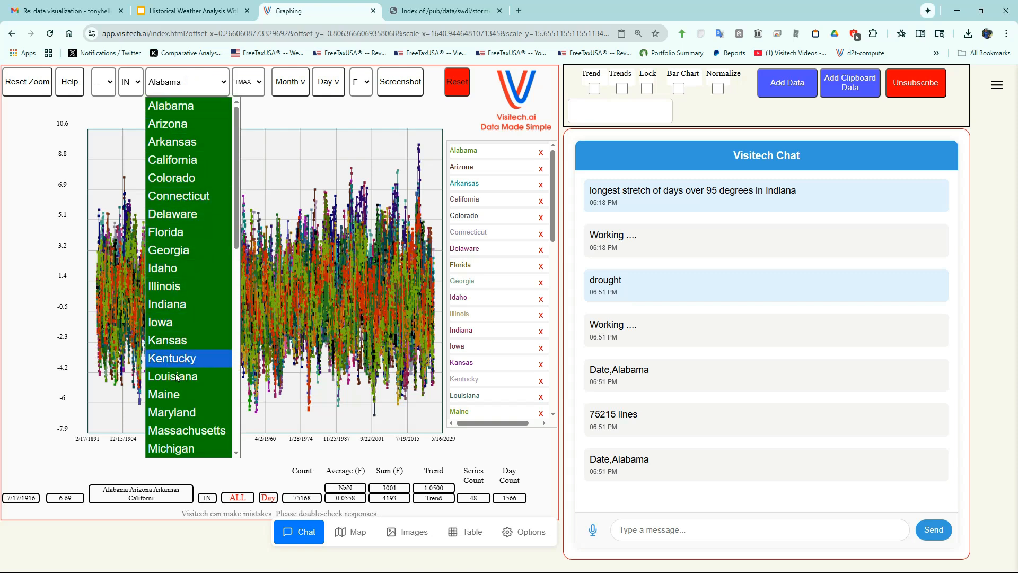
click(185, 431)
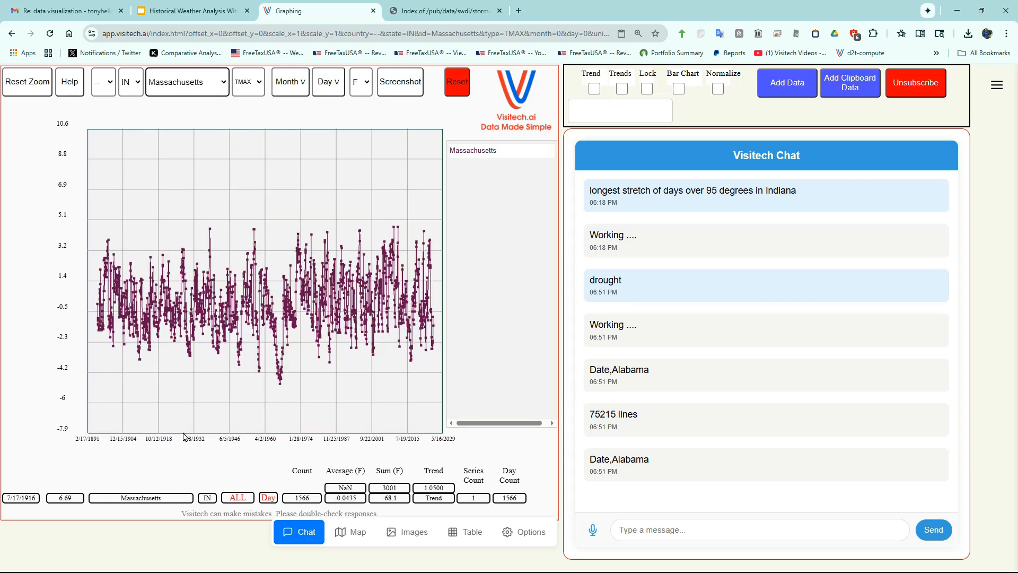
- Show the December 1965 Palmer Drought Severity Index map for Massachusetts' lowest point and step it back month by month past August 1965
mouse_move(281, 389)
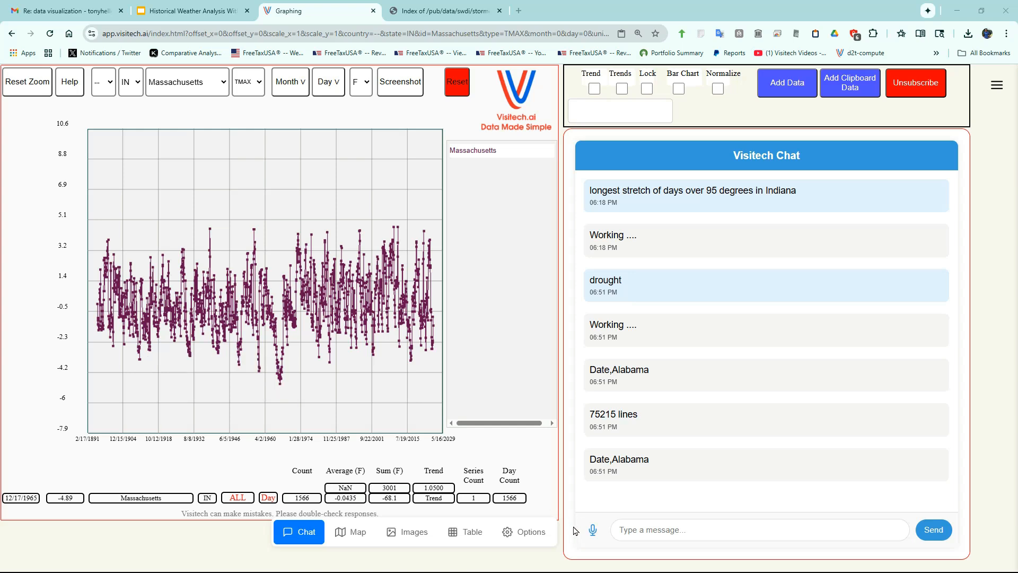
click(593, 530)
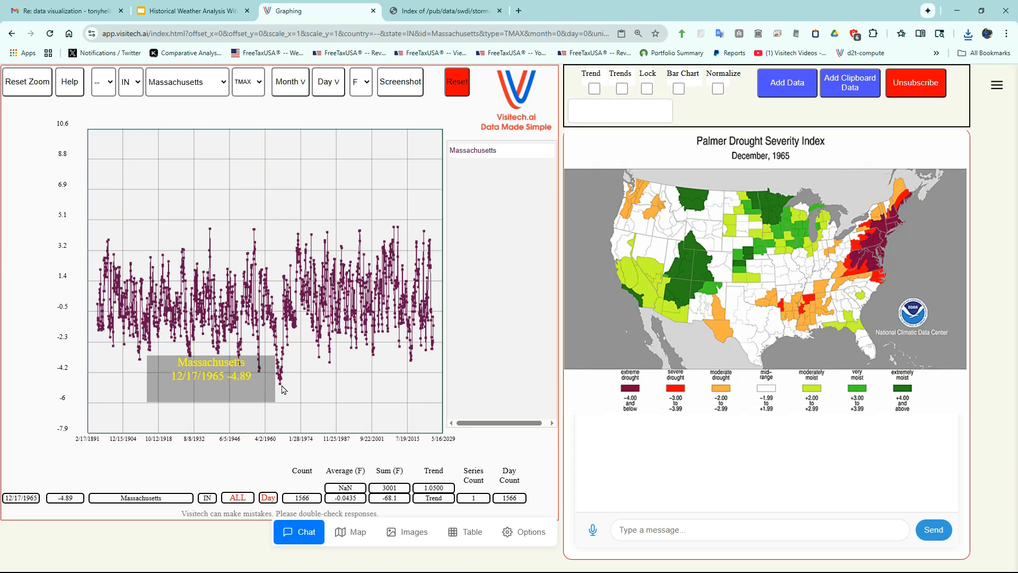
key(shift)
key(shift)
key(shift+Left)
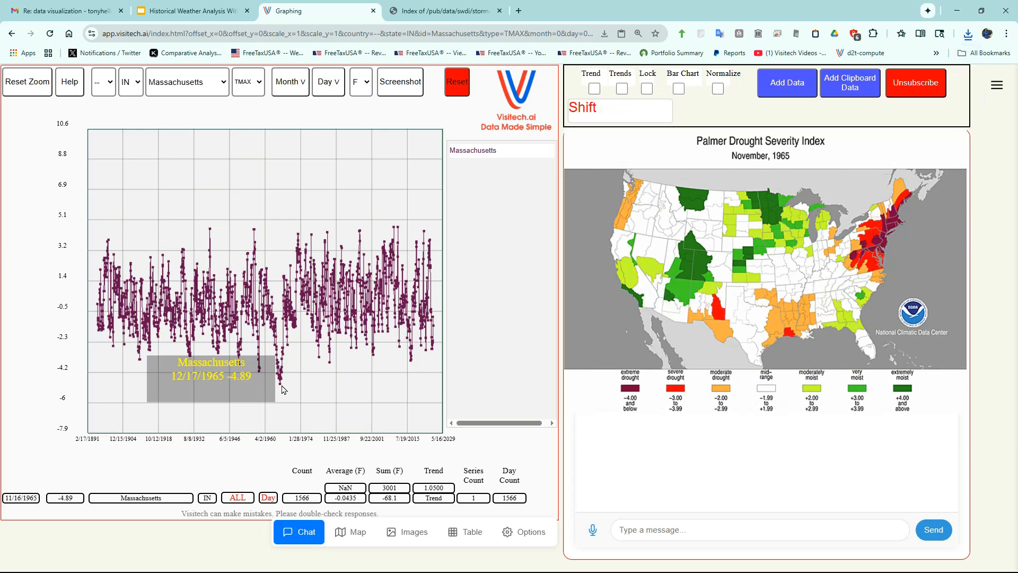
key(shift+Left)
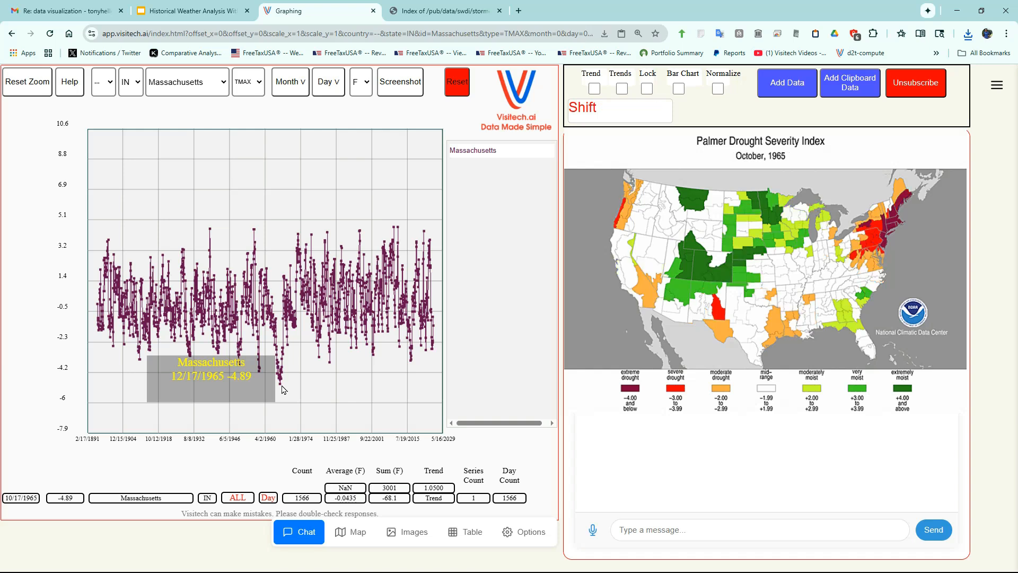
key(shift+Left)
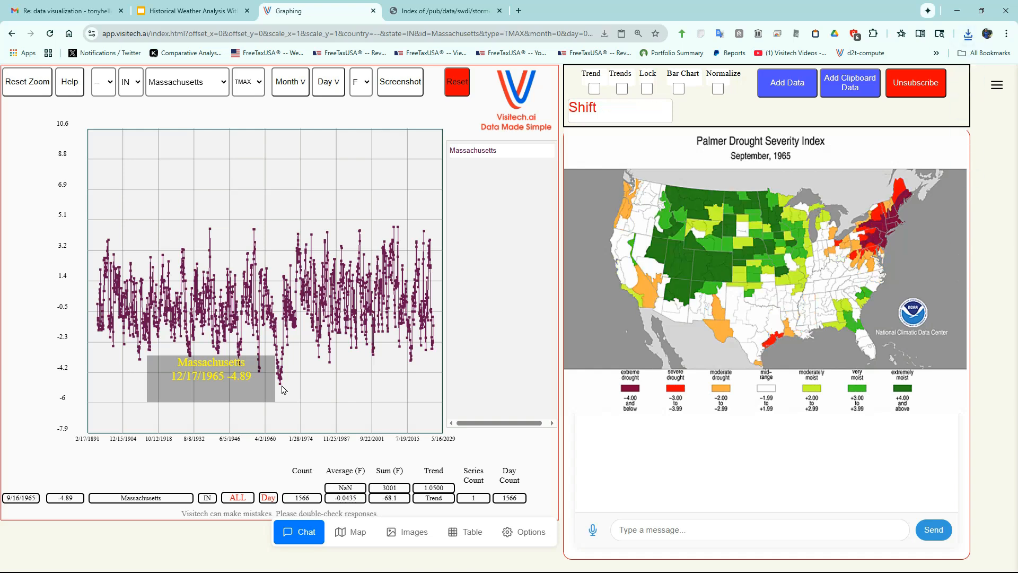
key(shift+Left)
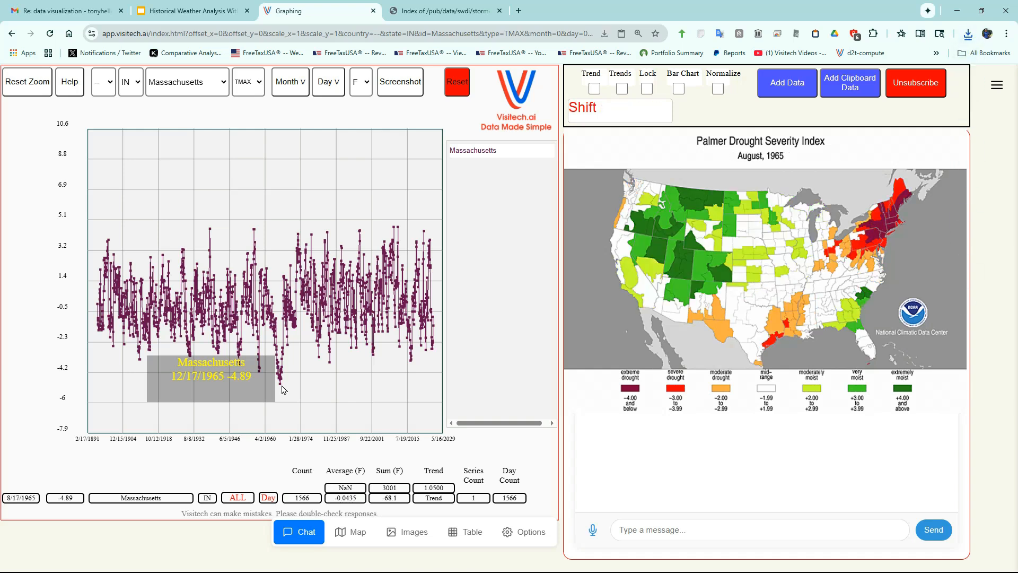
key(shift+Left)
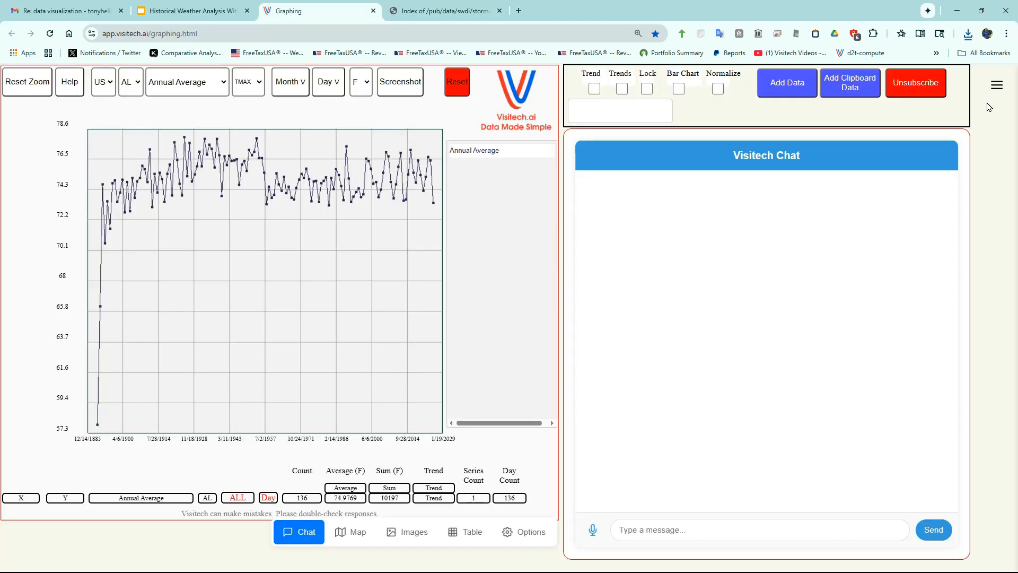
- Load the downloaded 1974 storm events file into the graphing page and look through its columns in the data table
click(968, 35)
drag(904, 87, 313, 245)
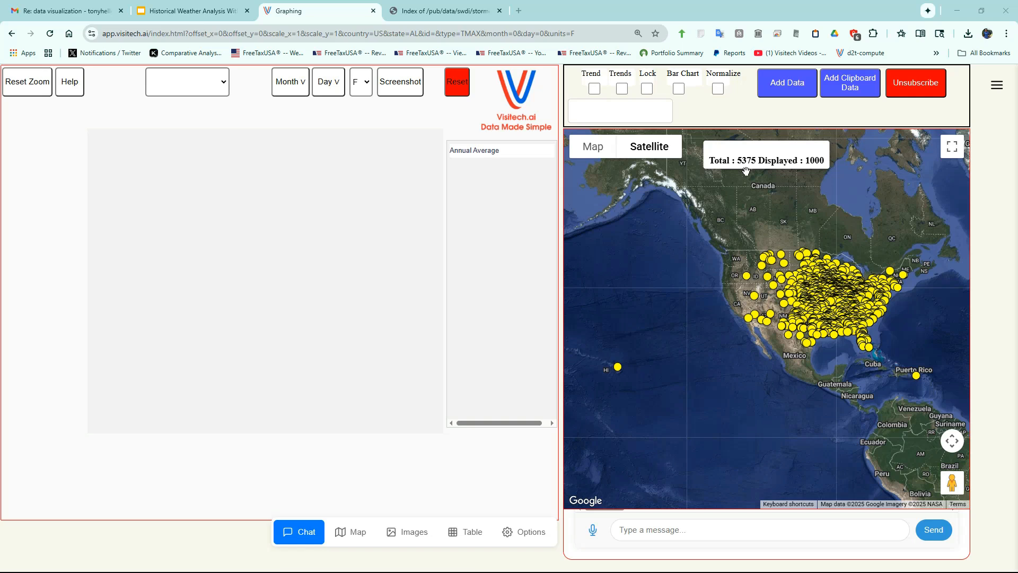
click(475, 536)
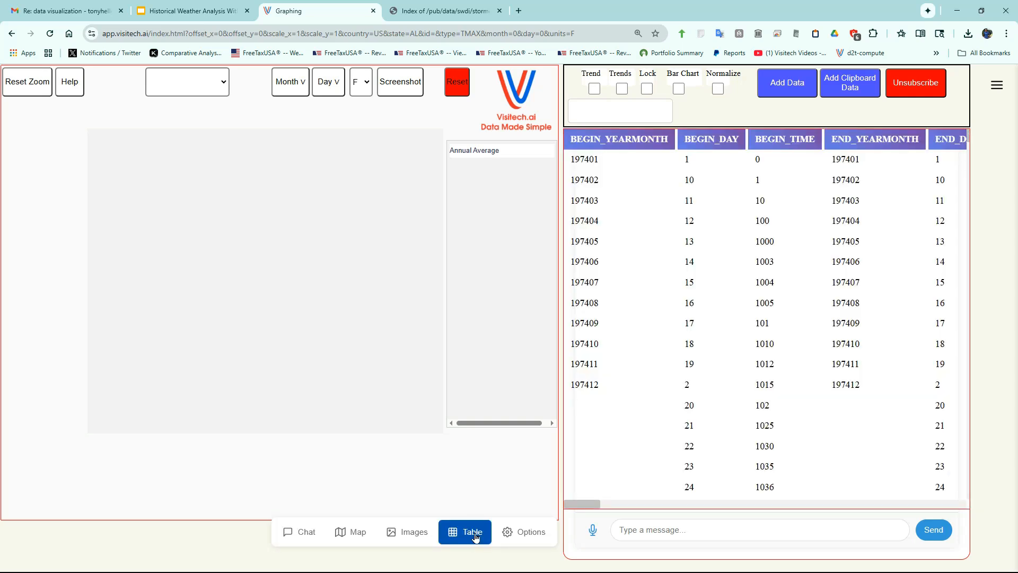
scroll(820, 199, right, 5)
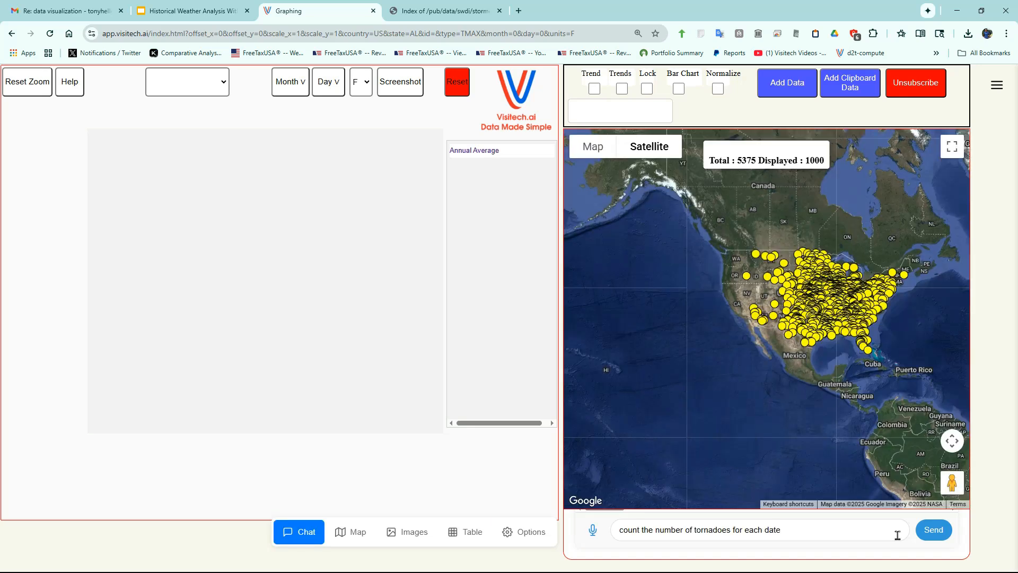
- Submit the request "count the number of tornadoes for each date" and inspect the highest peak on the resulting graph
click(936, 537)
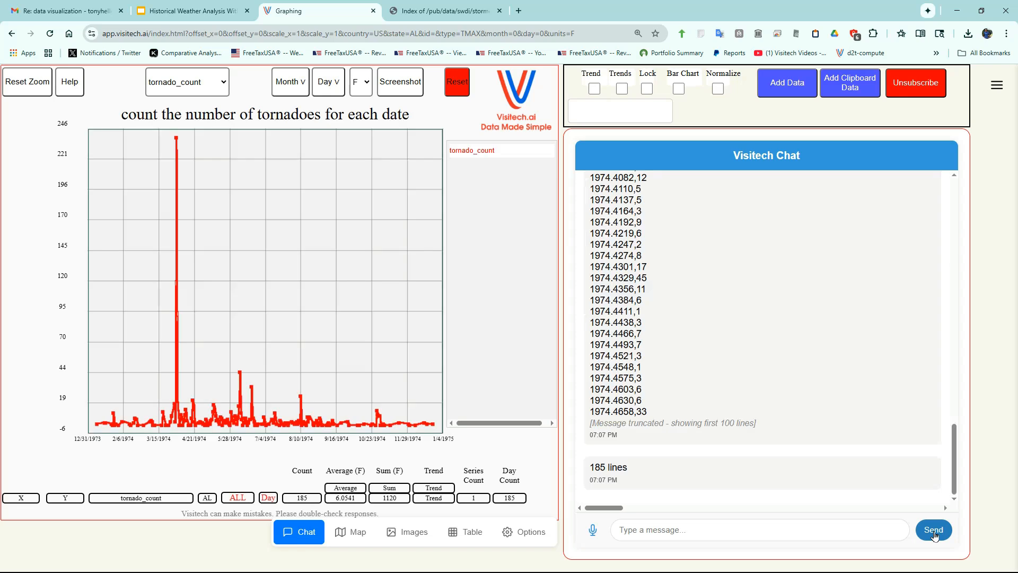
mouse_move(176, 142)
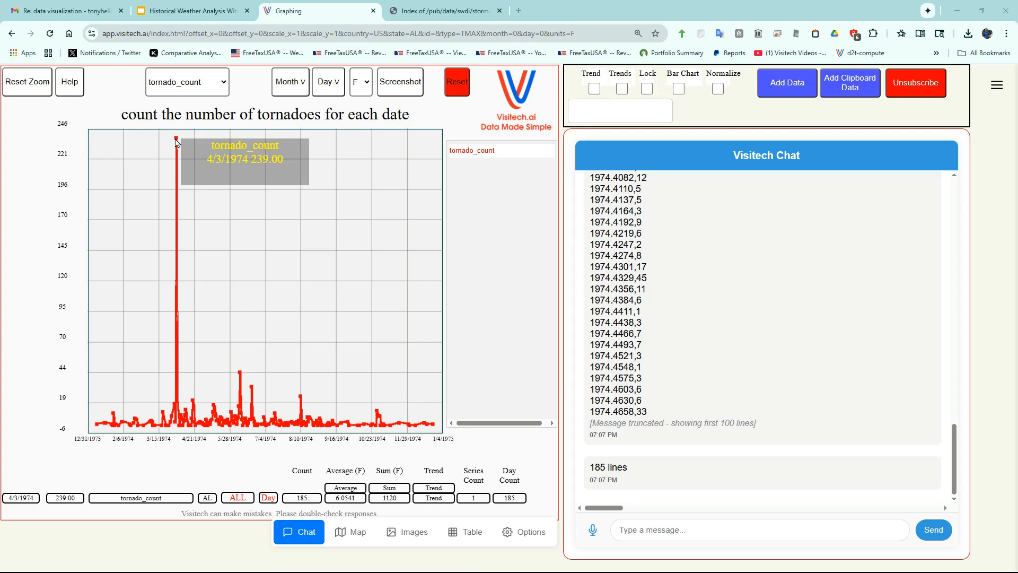
- Map the storm events with BEGIN_YEARMONTH 197404, BEGIN_DAY 3 and EVENT_TYPE Tornado by building and sending a query from the table values
click(470, 533)
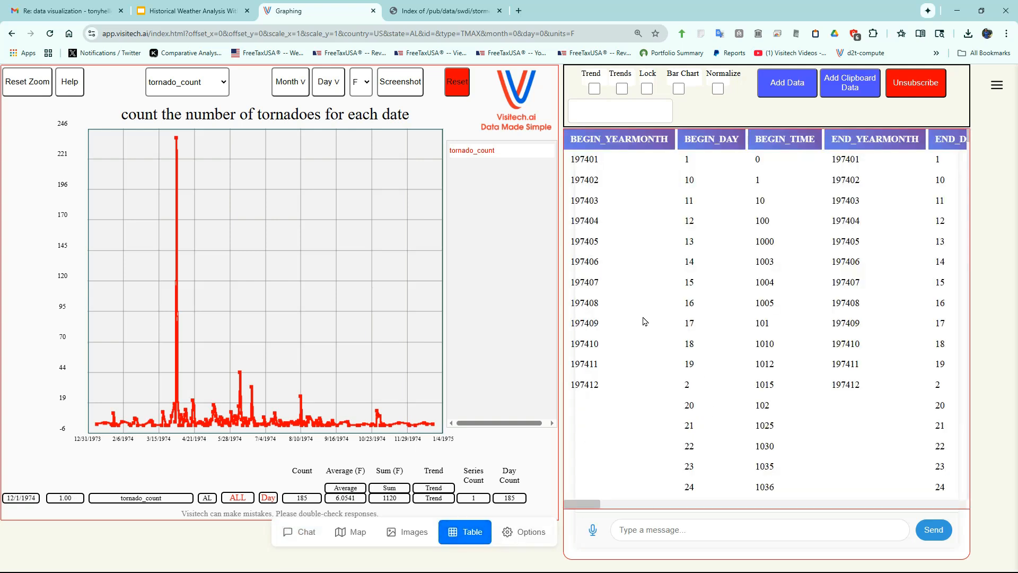
click(593, 224)
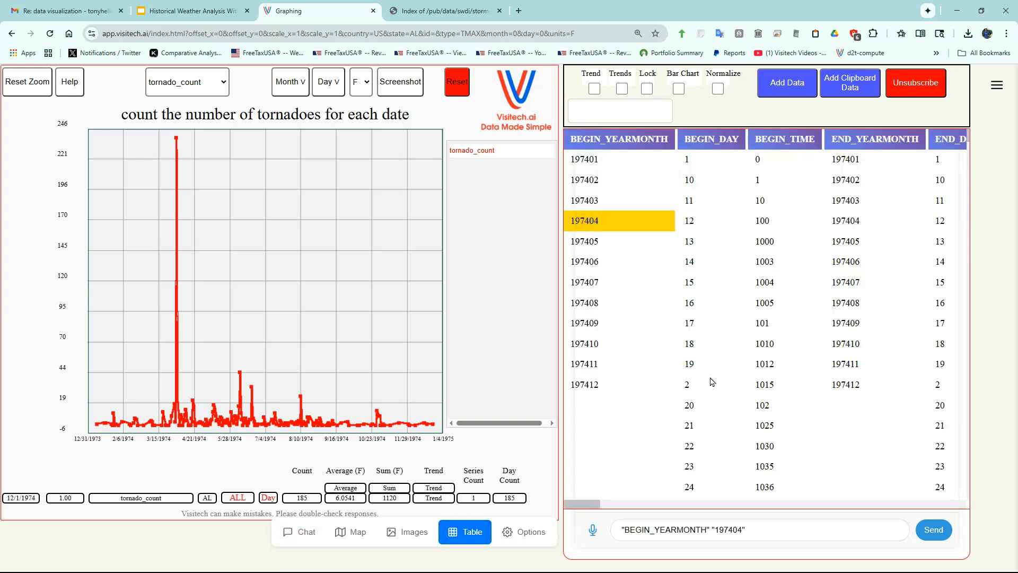
scroll(694, 381, down, 7)
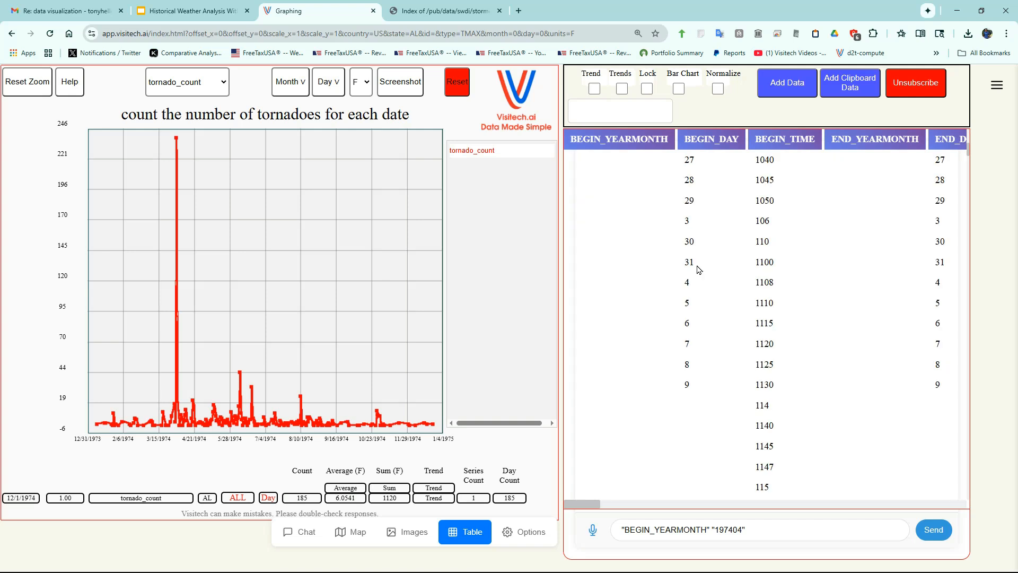
click(686, 220)
drag(581, 504, 650, 486)
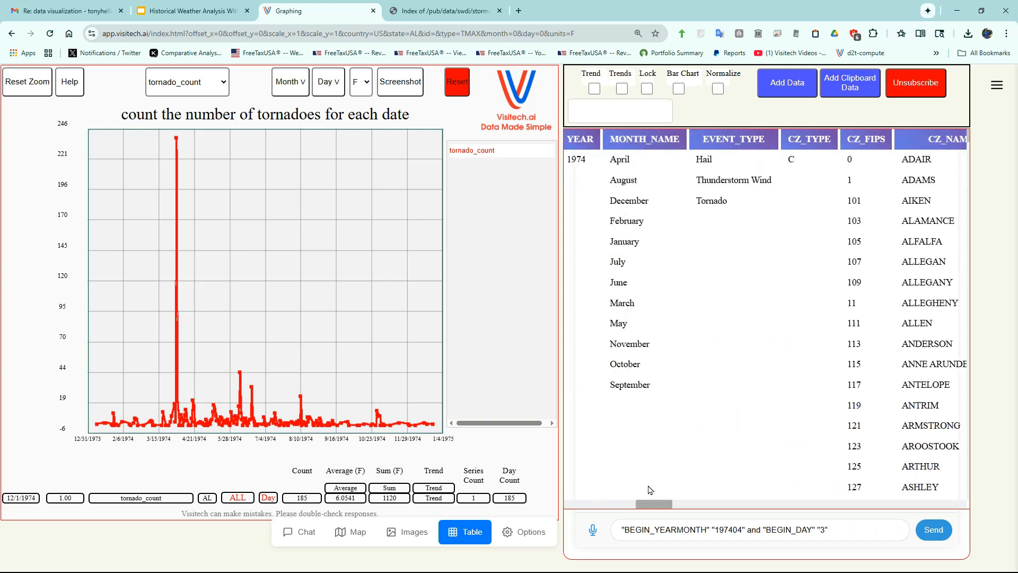
click(710, 202)
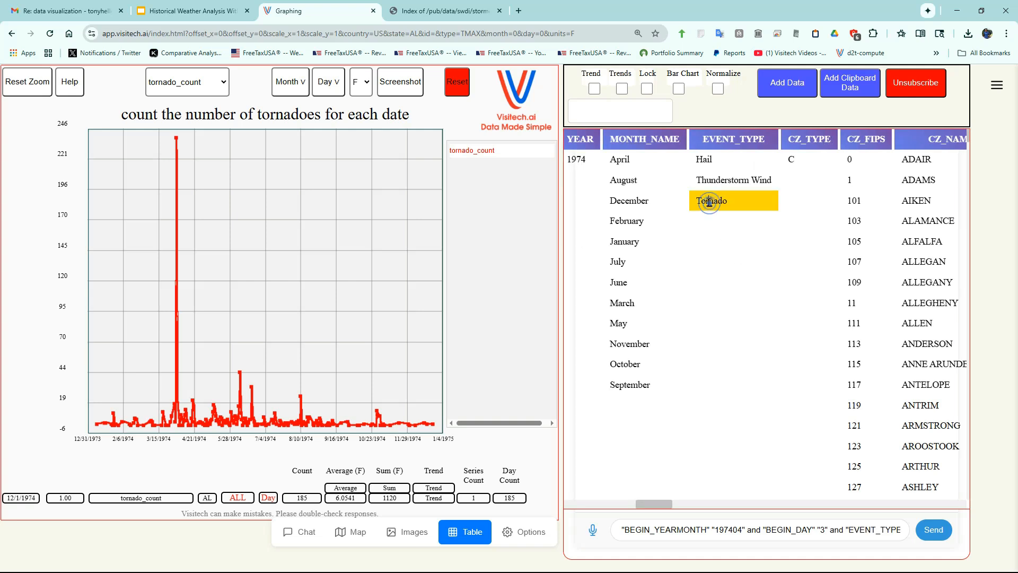
click(933, 530)
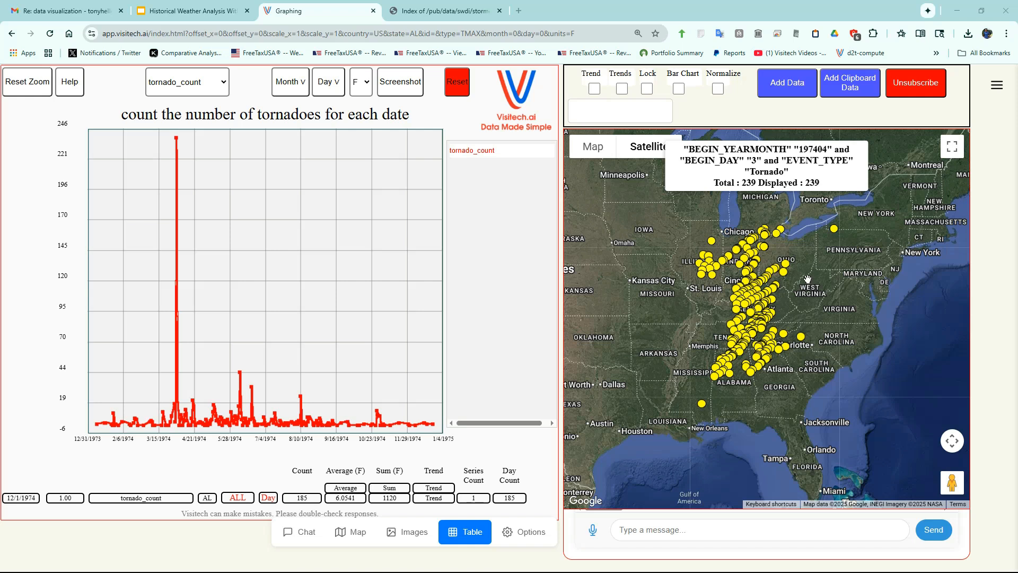
- Map the storm events with EVENT_TYPE Tornado, TOR_F_SCALE F5, BEGIN_YEARMONTH 197404 and BEGIN_DAY 3 by sending a query built from table values
click(471, 536)
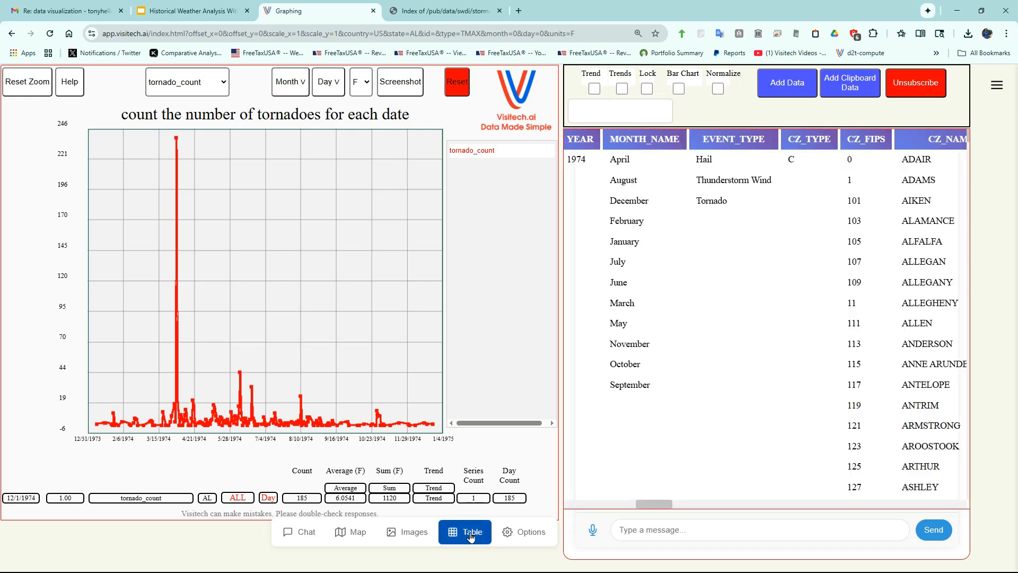
click(720, 200)
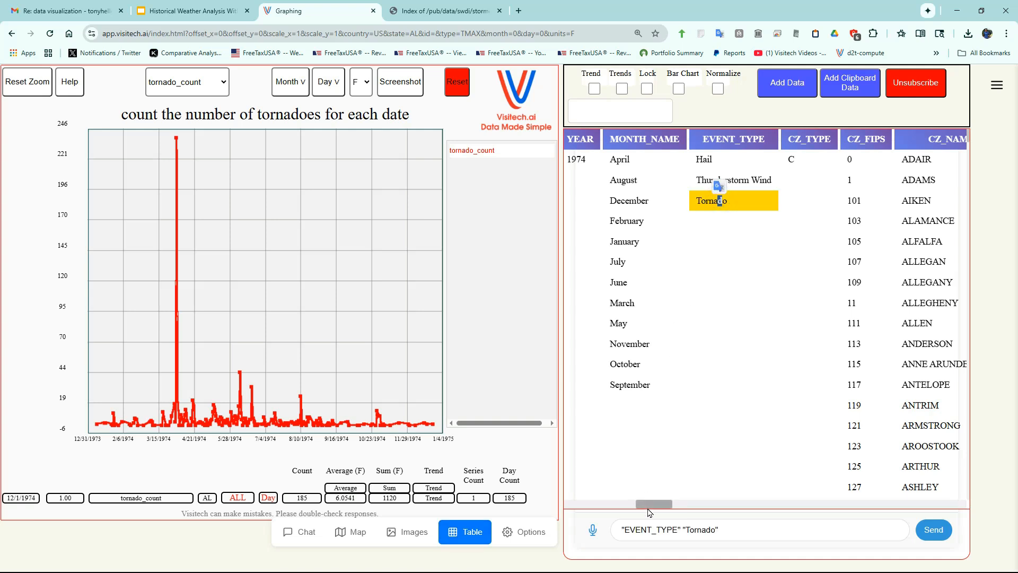
drag(654, 504, 814, 504)
click(608, 260)
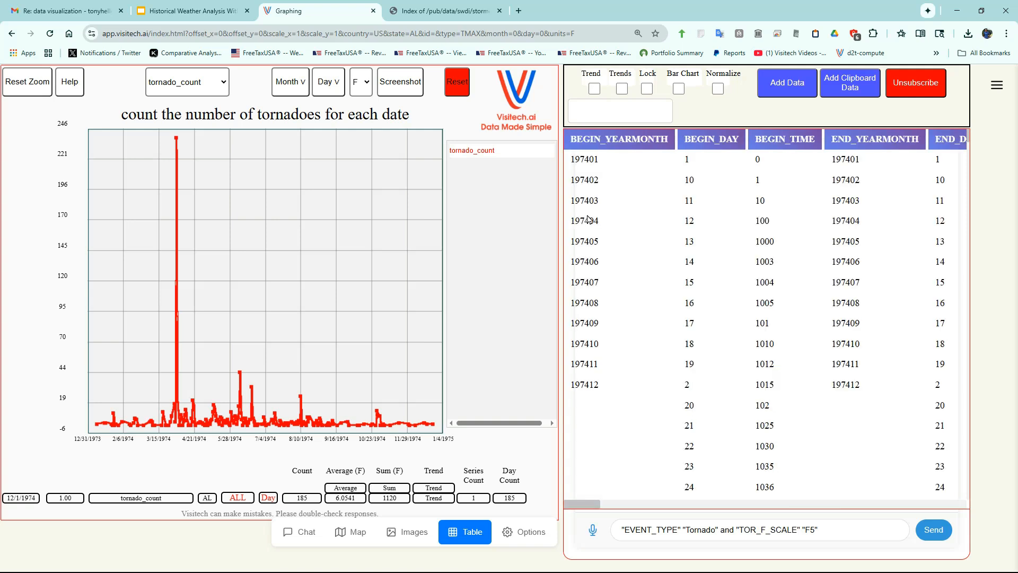
click(590, 219)
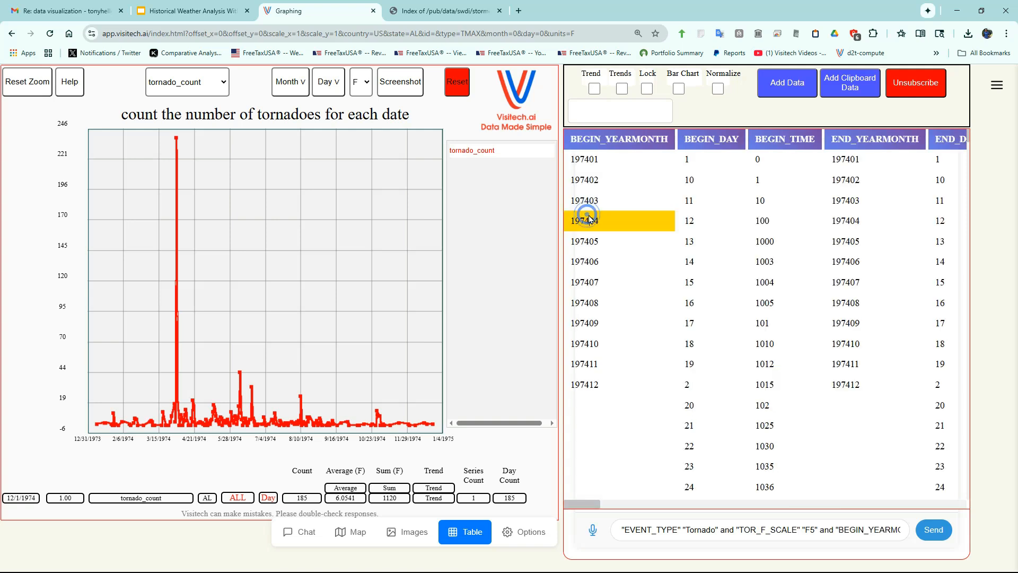
scroll(699, 373, down, 7)
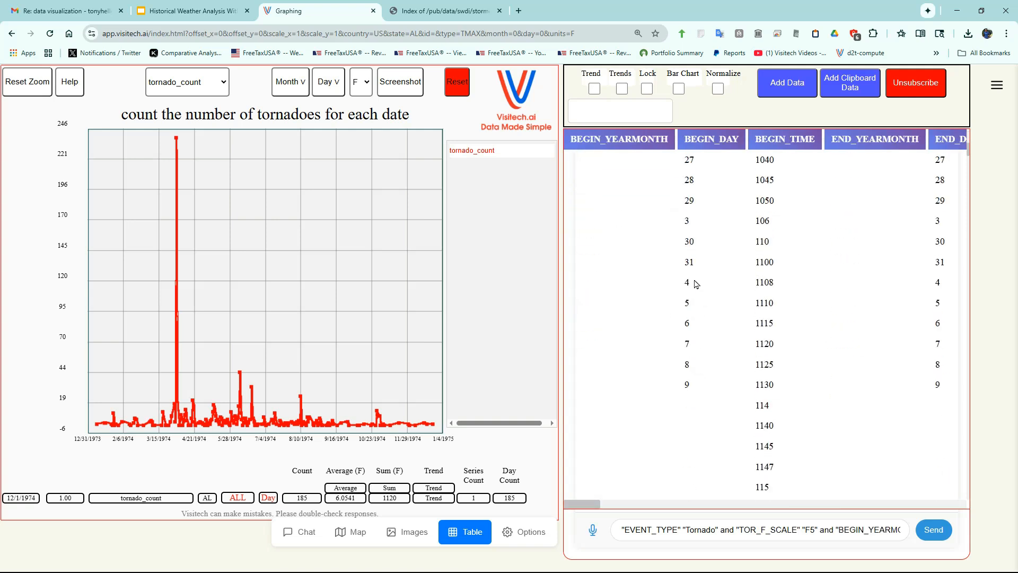
click(689, 222)
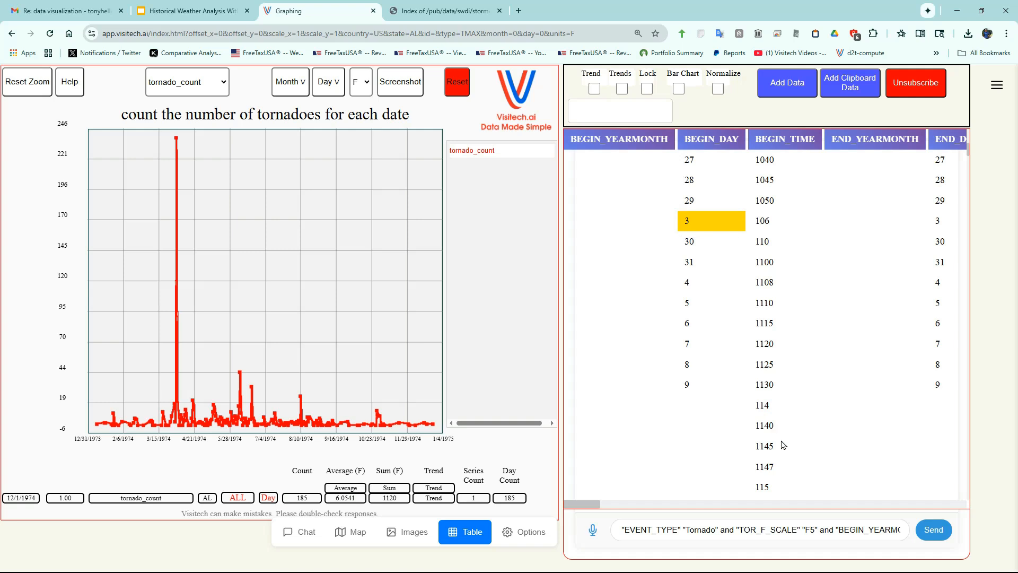
click(933, 530)
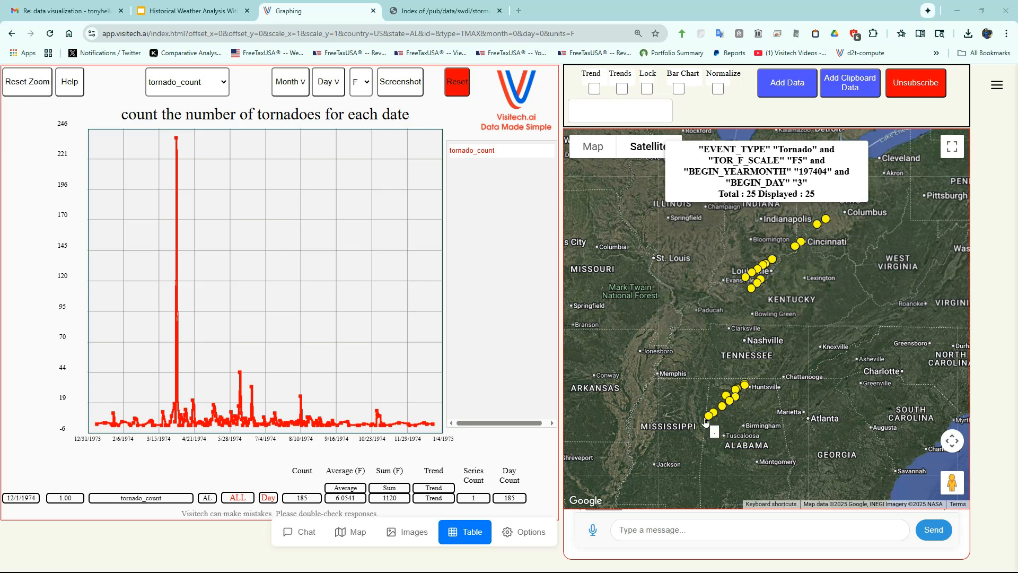
- Examine the full event details of the southwesternmost F5 tornado marker, near Sulligent, Alabama
scroll(705, 421, up, 8)
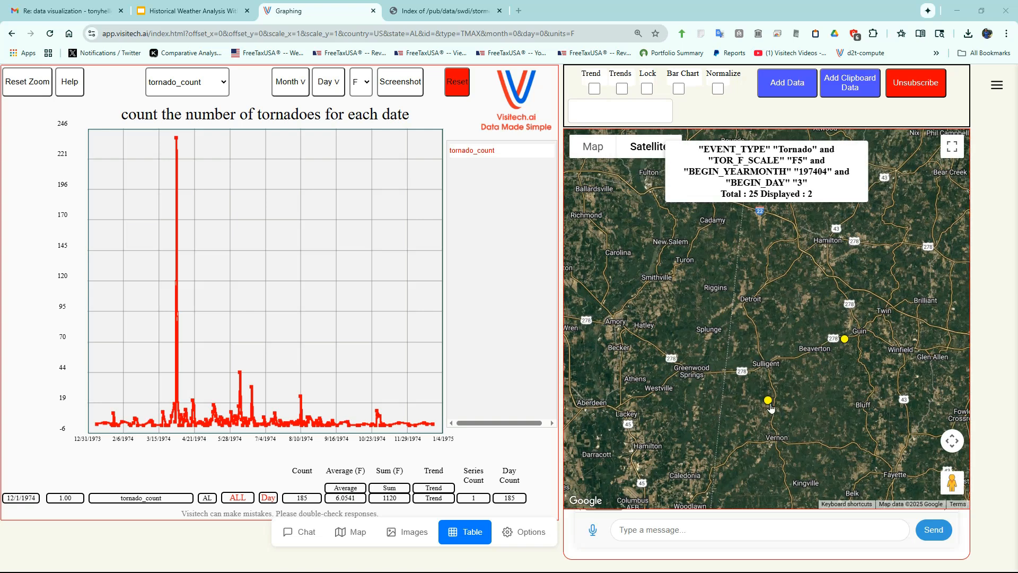
click(769, 402)
scroll(765, 328, down, 5)
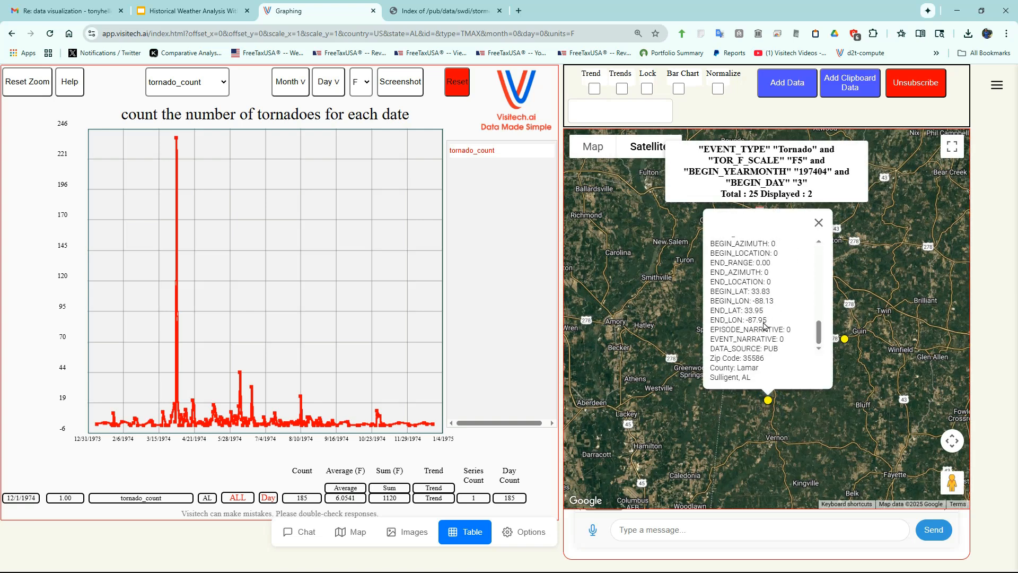
scroll(764, 326, up, 5)
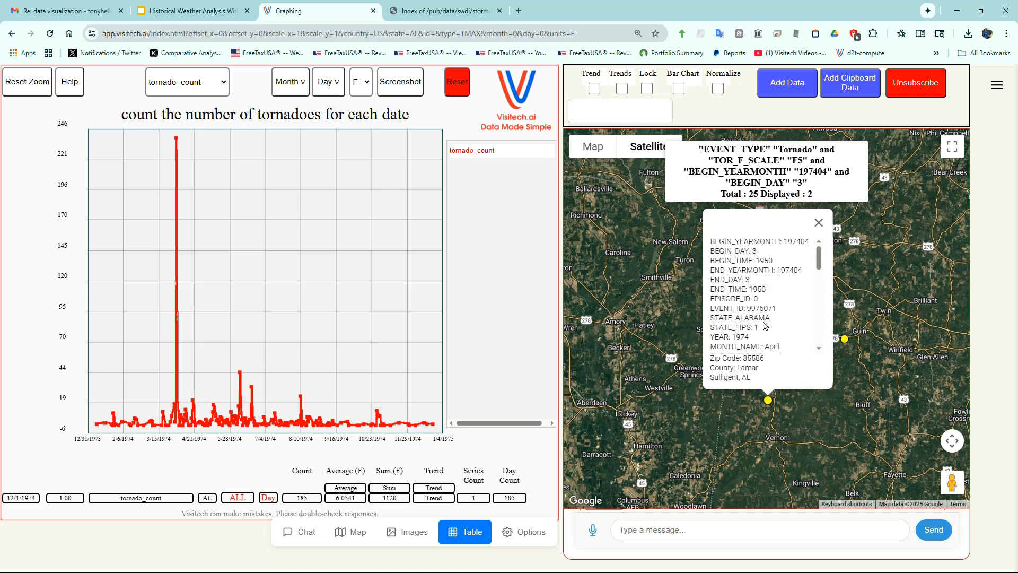
- View the road beside the Sulligent tornado marker in Street View and look around the scene
scroll(774, 371, up, 6)
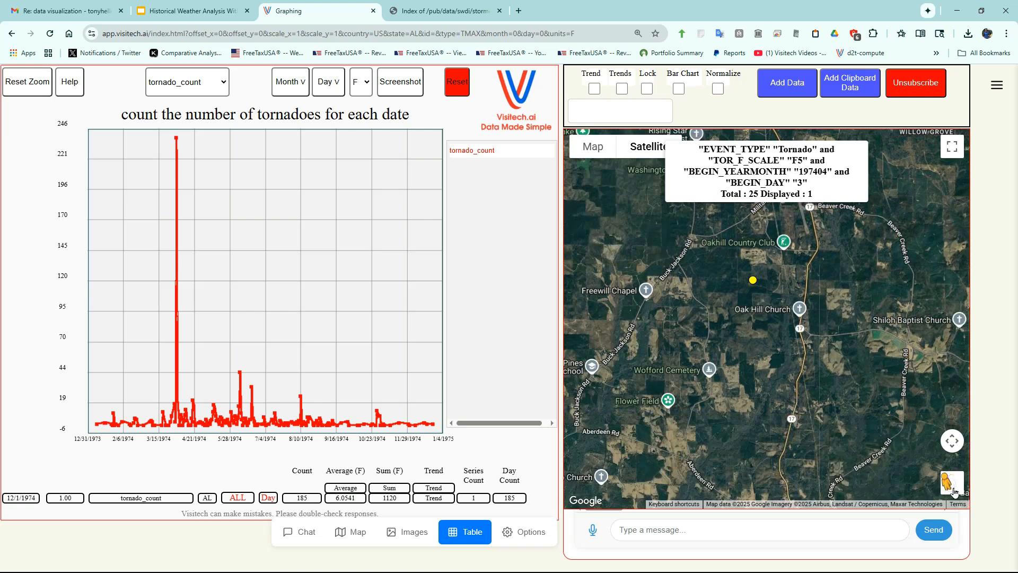
drag(938, 441, 807, 287)
drag(678, 320, 1003, 376)
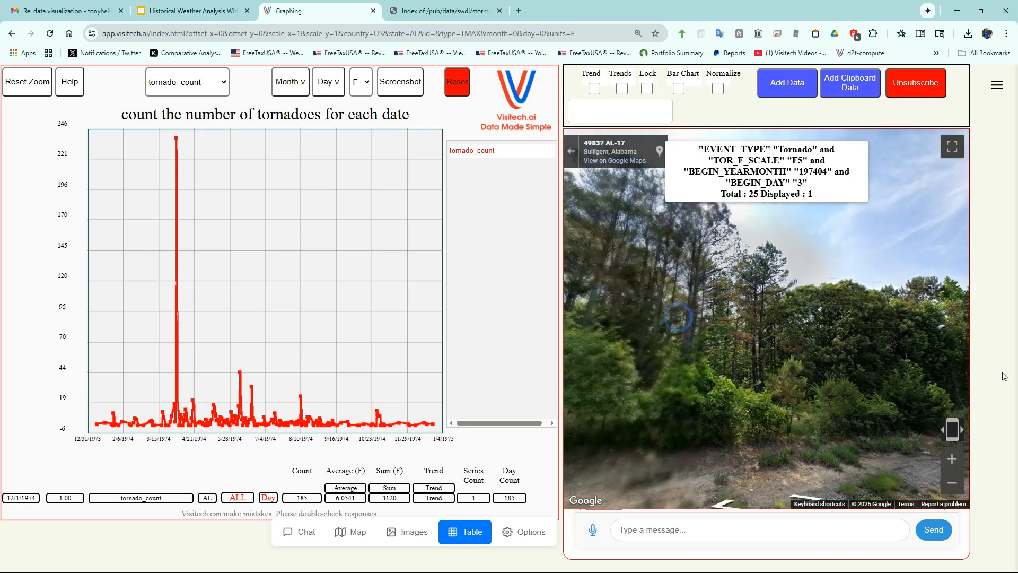
drag(684, 376, 979, 383)
drag(662, 368, 936, 404)
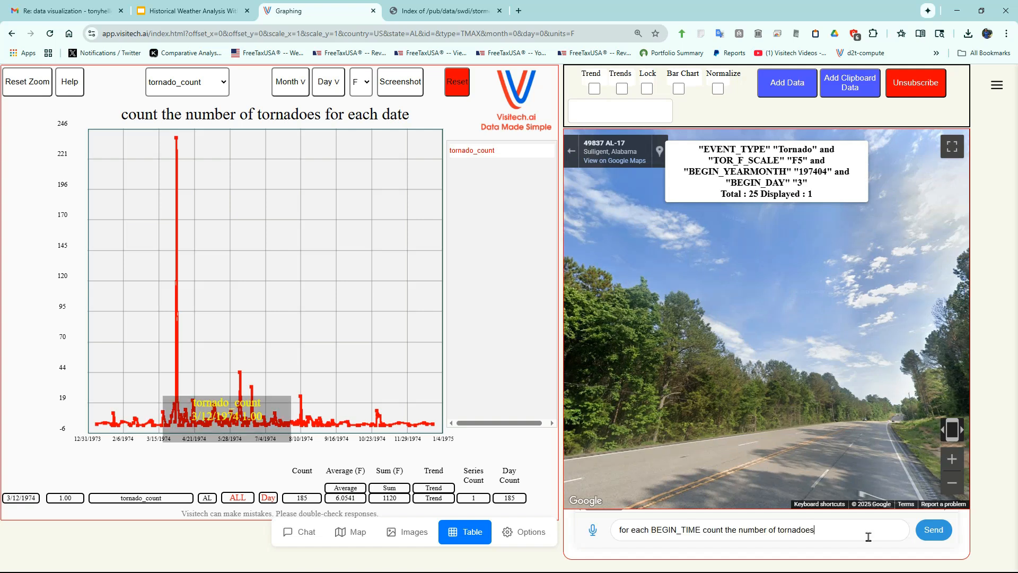
- Submit the requests "for each BEGIN_TIME count the number of tornadoes" and "for each MONTH_NAME count the number of tornadoes"
click(932, 531)
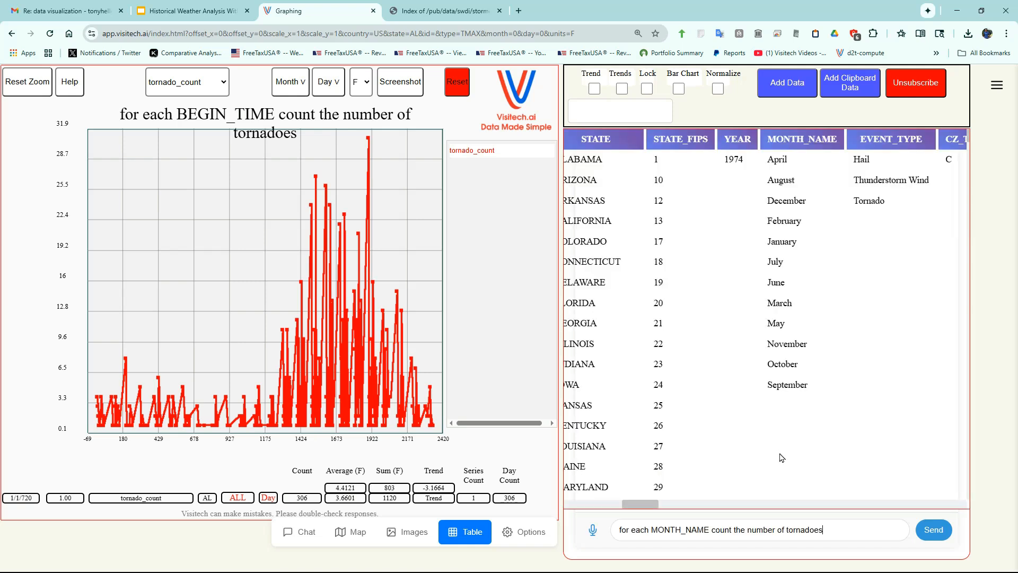
click(934, 529)
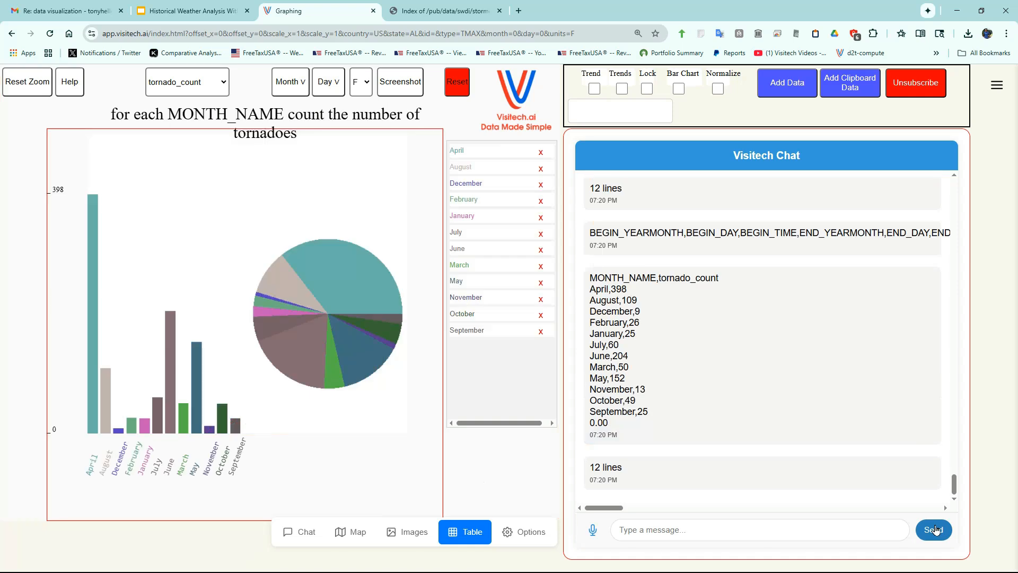
- Rank the monthly tornado series by voice command and inspect the values of the tallest bars
click(592, 529)
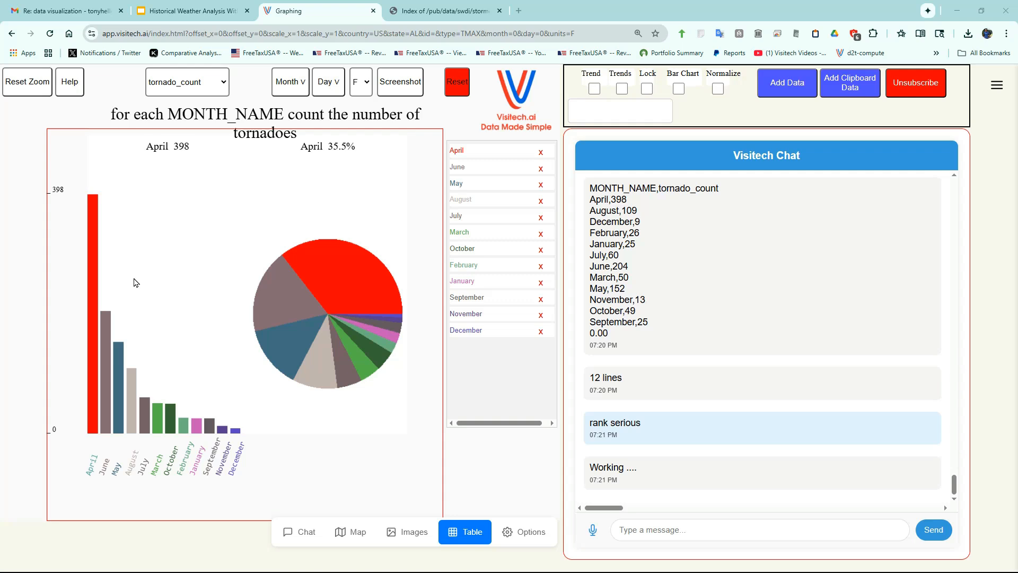
mouse_move(103, 320)
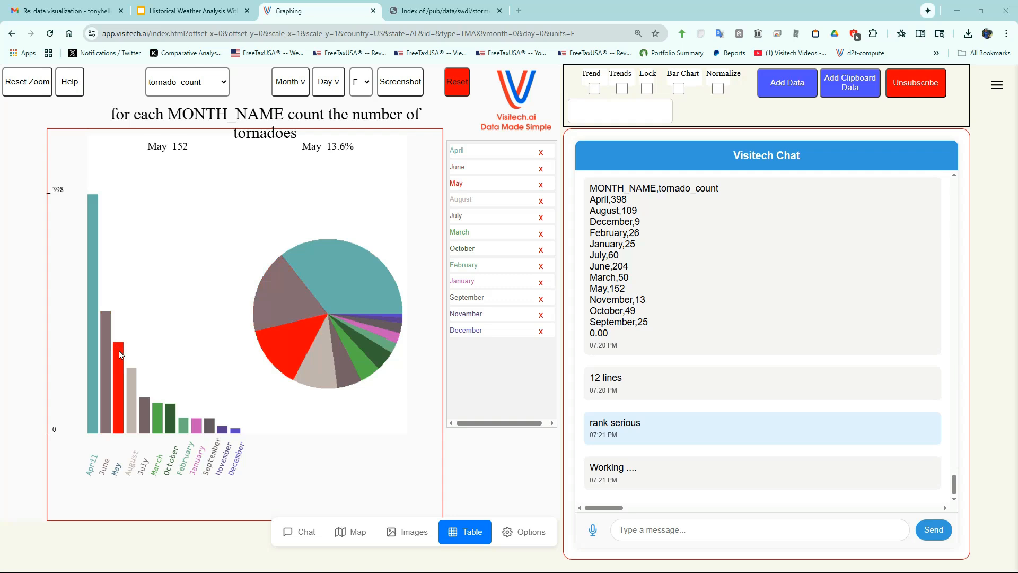
mouse_move(133, 379)
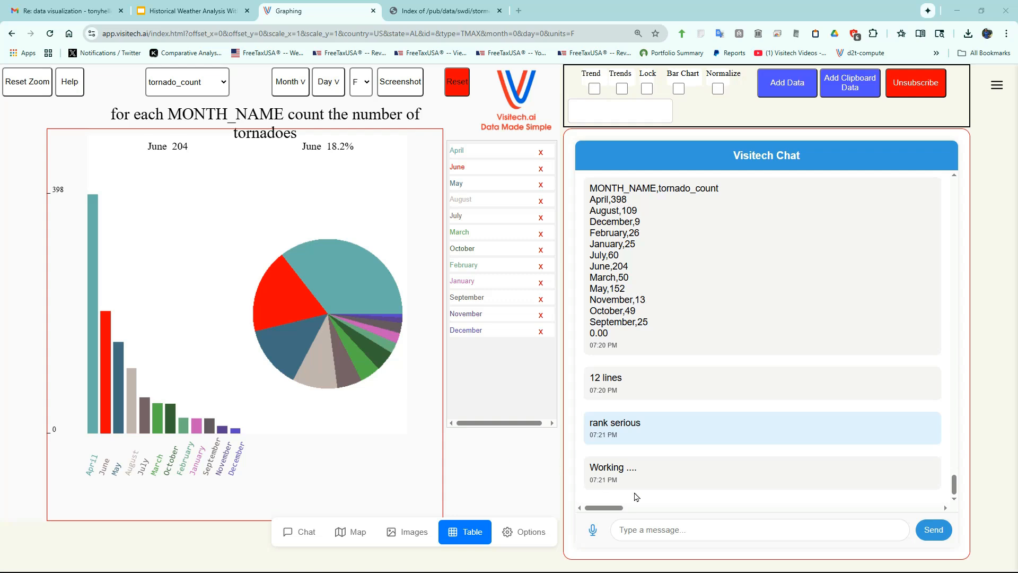
- Bring up the 1851 to 2025 tropical storm tracks globe by voice command and set its category filter to 5
click(595, 530)
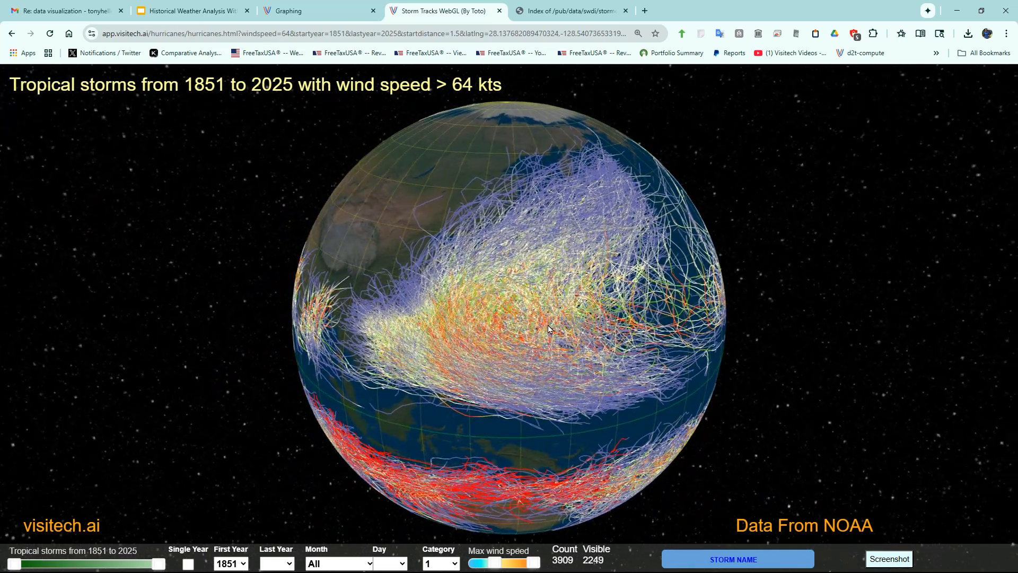
click(452, 564)
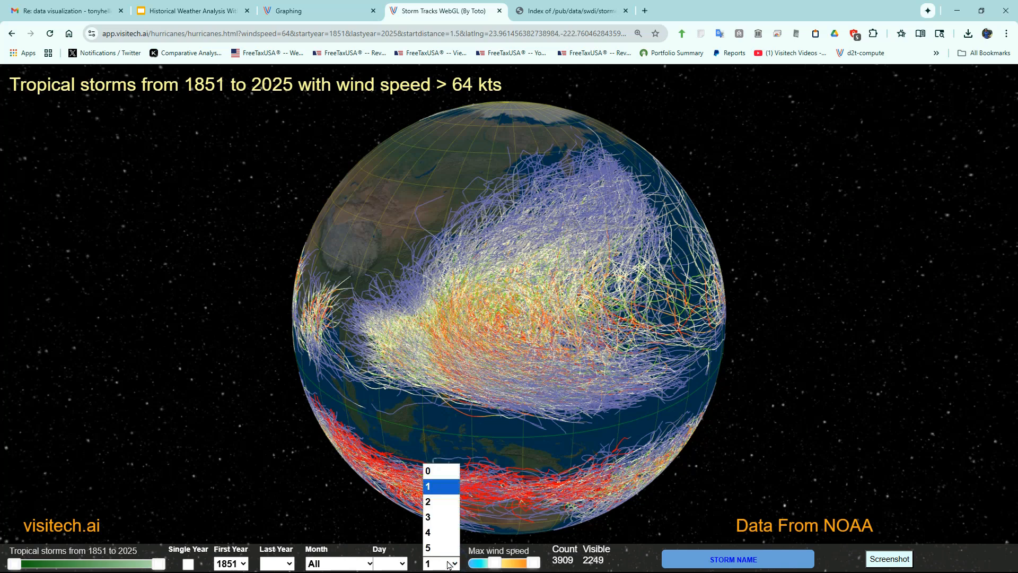
click(439, 548)
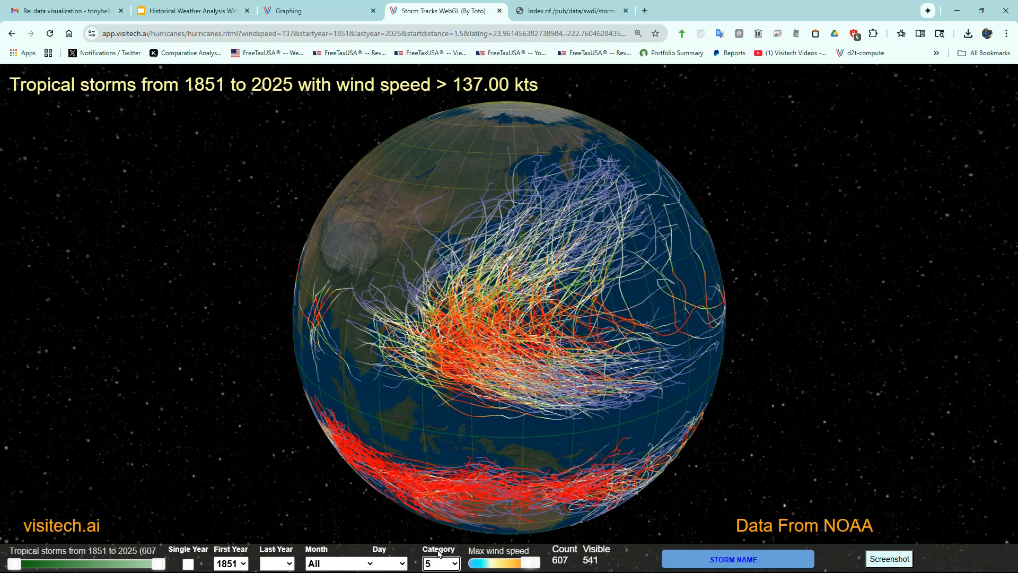